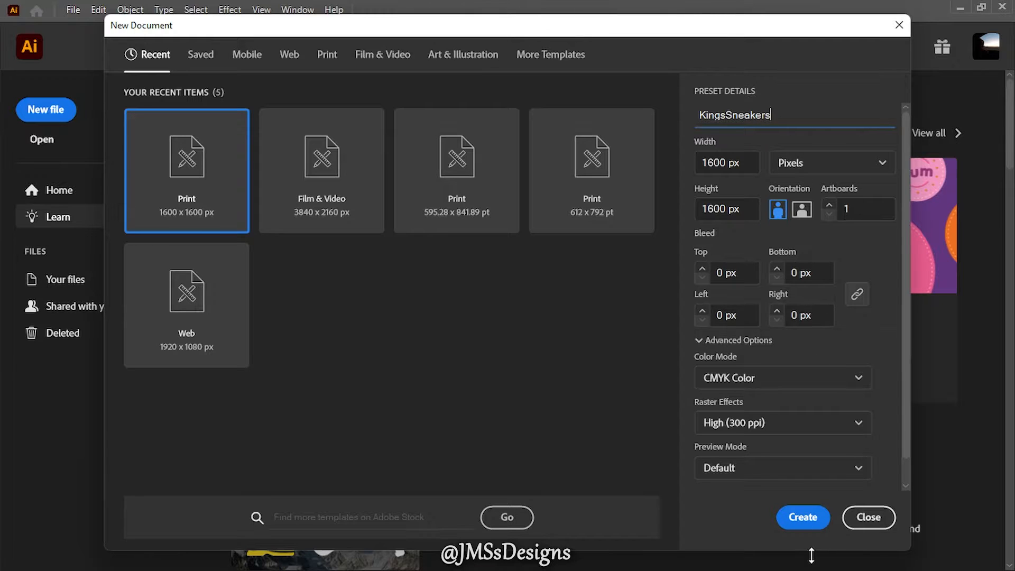
- Create the 1600 x 1600 px CMYK document named KingsSneakers and rename its first layer as Model
left_click(801, 522)
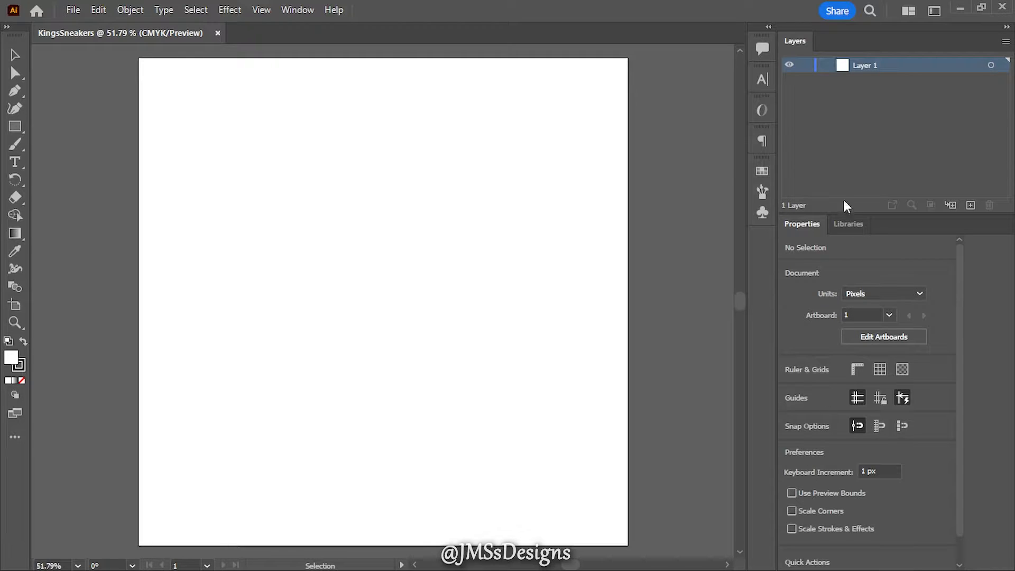
double_click(865, 65)
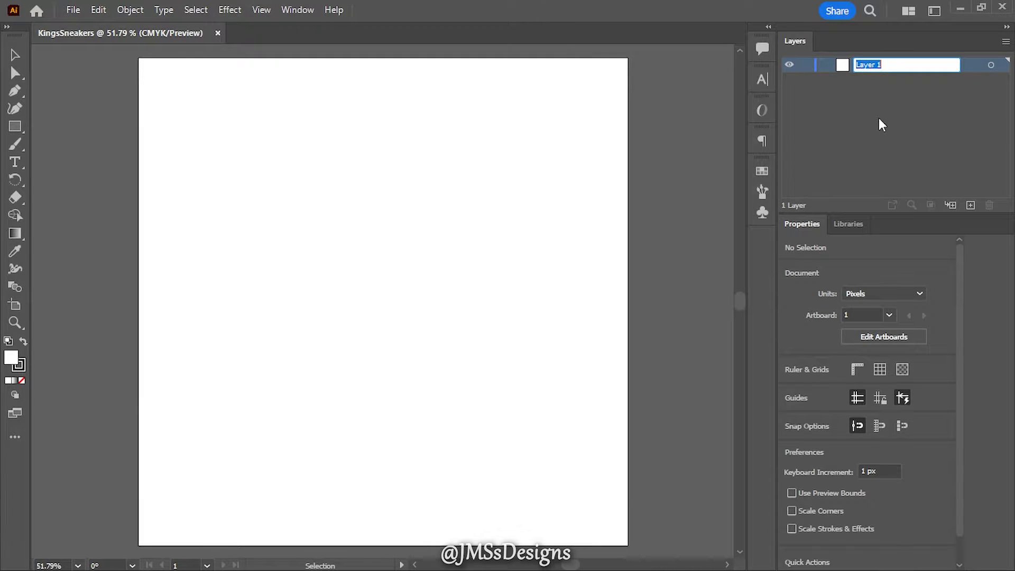
type("Model")
key("Return")
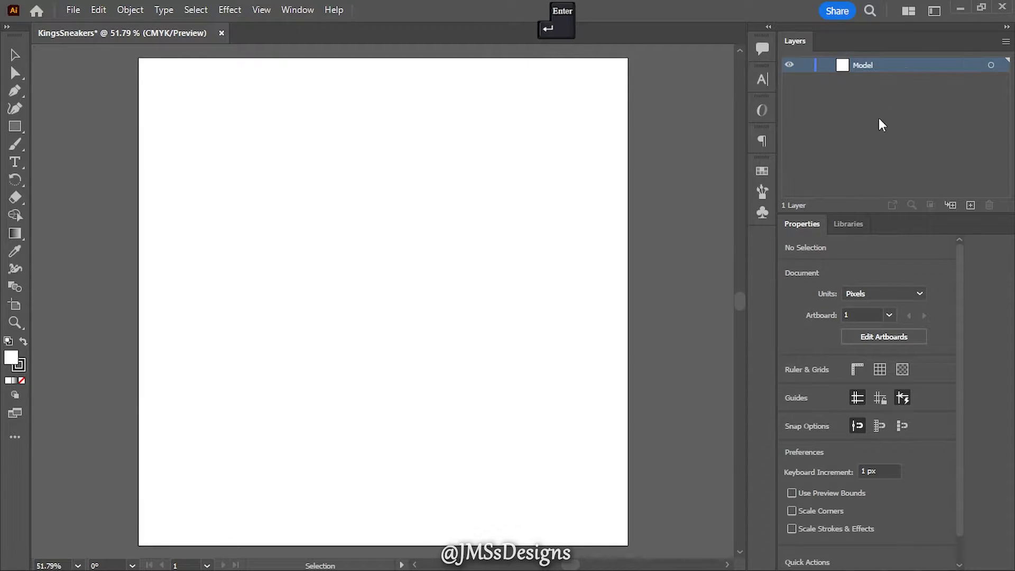
- Paste the crowned monkey image into the Model layer and scale it proportionally from its centre to fill the artboard, about 1601 px square
key("ctrl")
key("ctrl+v")
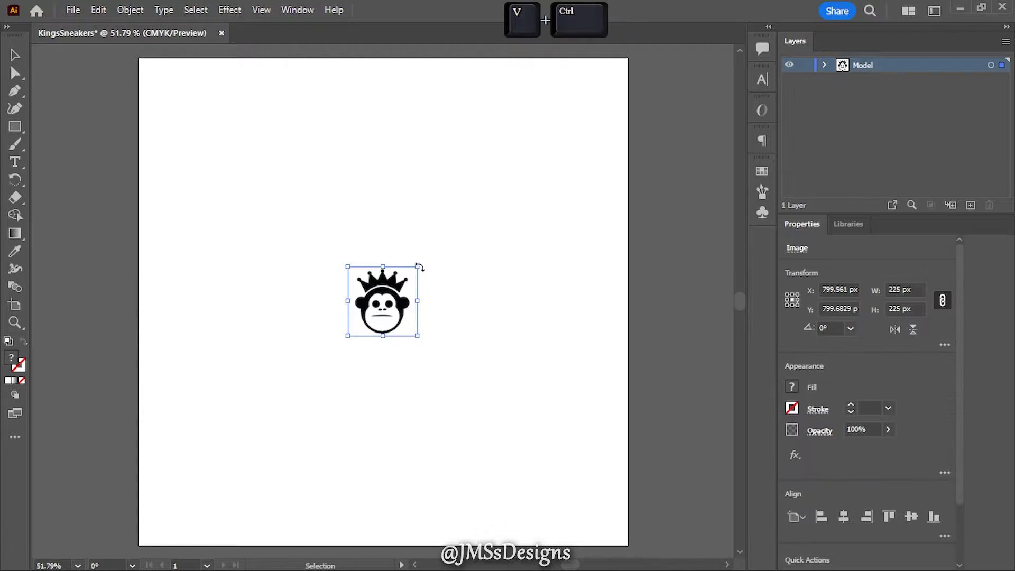
key("shift+alt")
left_click_drag(415, 302, 630, 312)
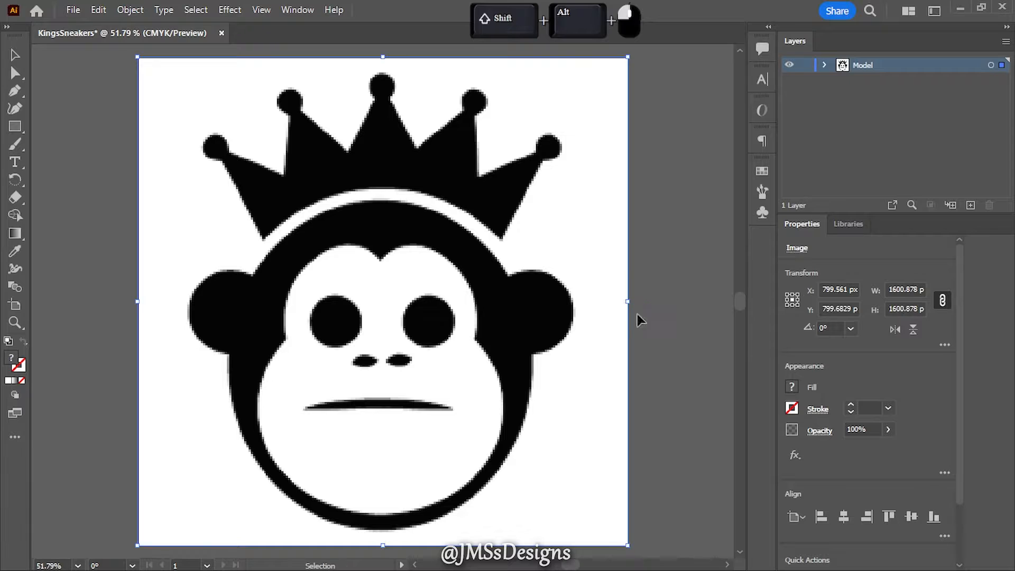
- Set the Model layer's opacity to 50% and lock the layer as a tracing template
left_click(805, 65)
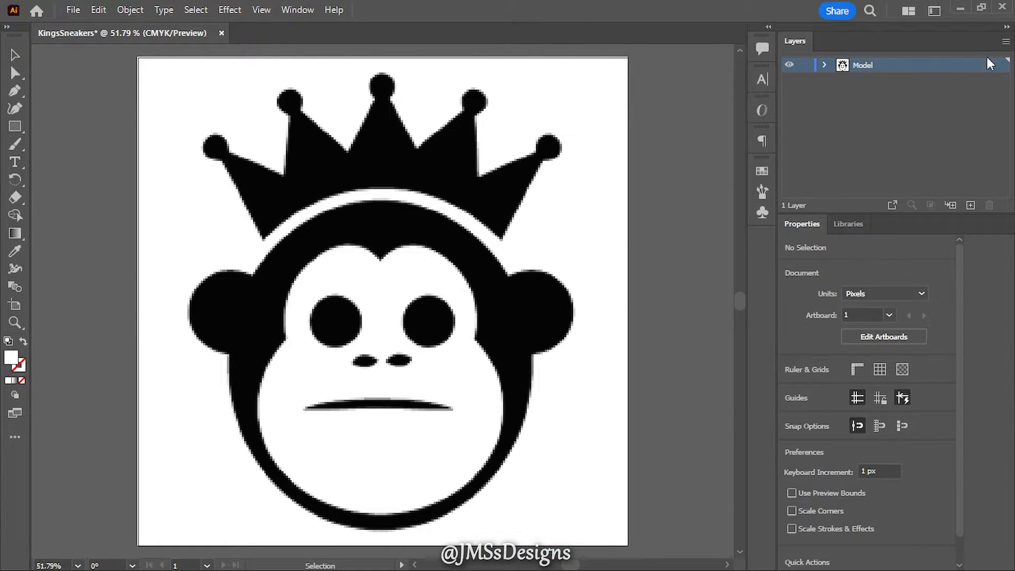
left_click(990, 64)
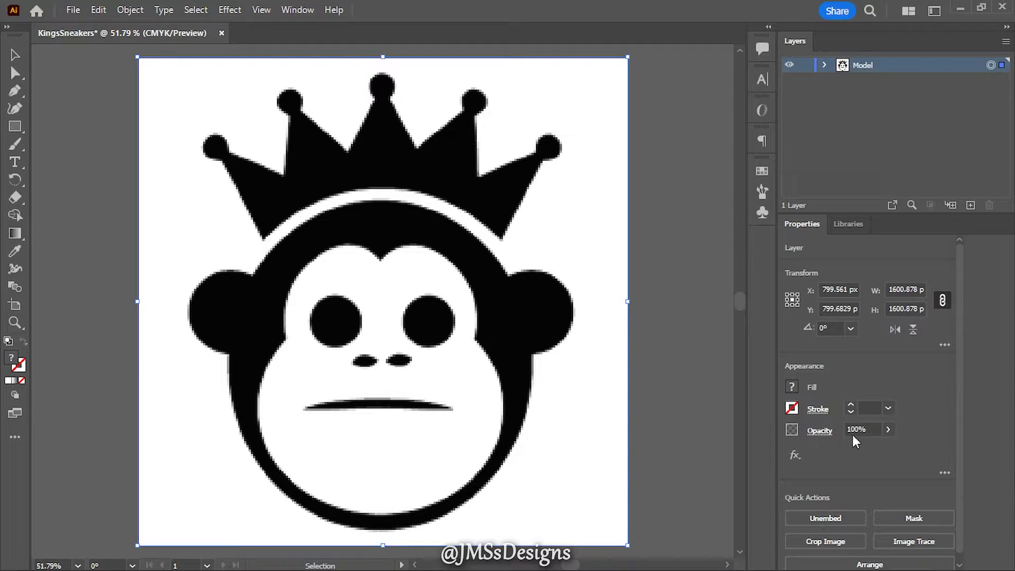
left_click(853, 435)
type("50")
key("Return")
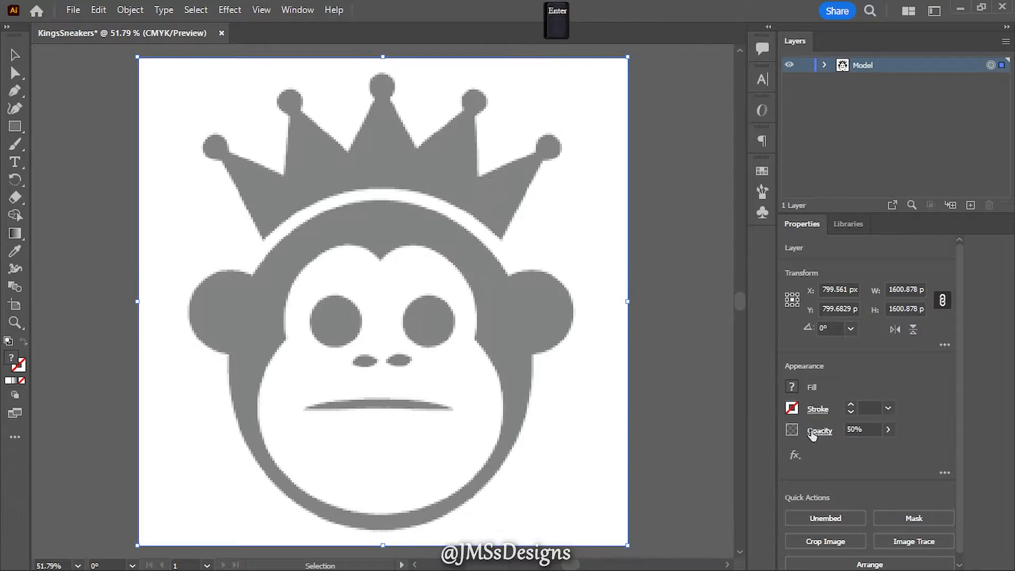
left_click(788, 65)
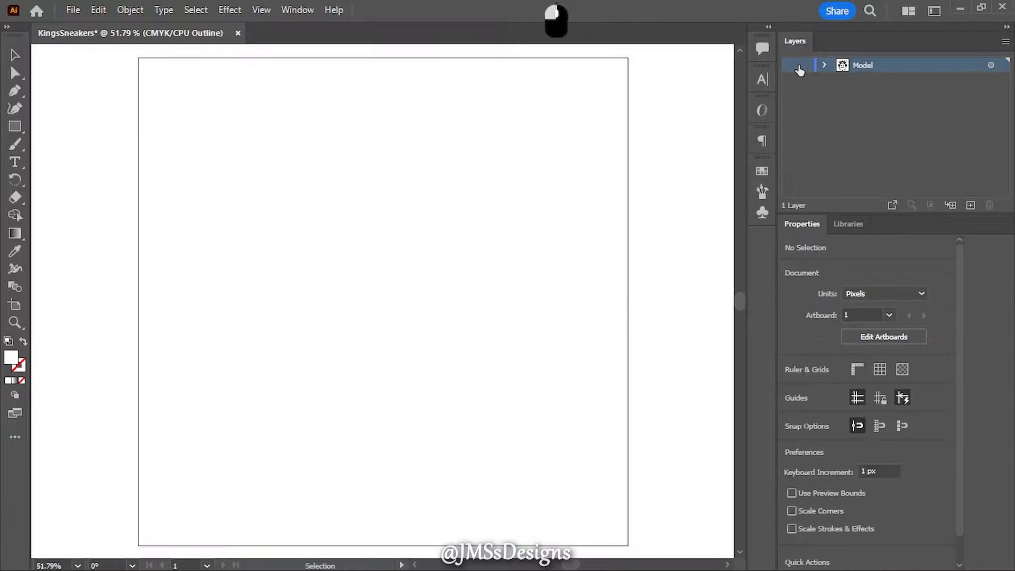
left_click(789, 66)
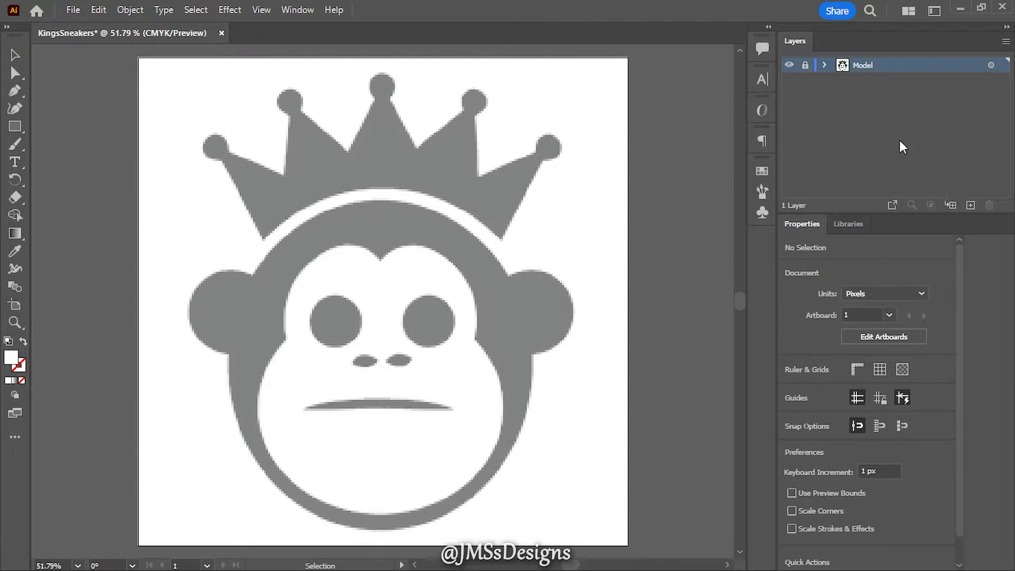
left_click(804, 66)
- Add a new layer above Model and name it KingsSneakers
left_click(969, 204)
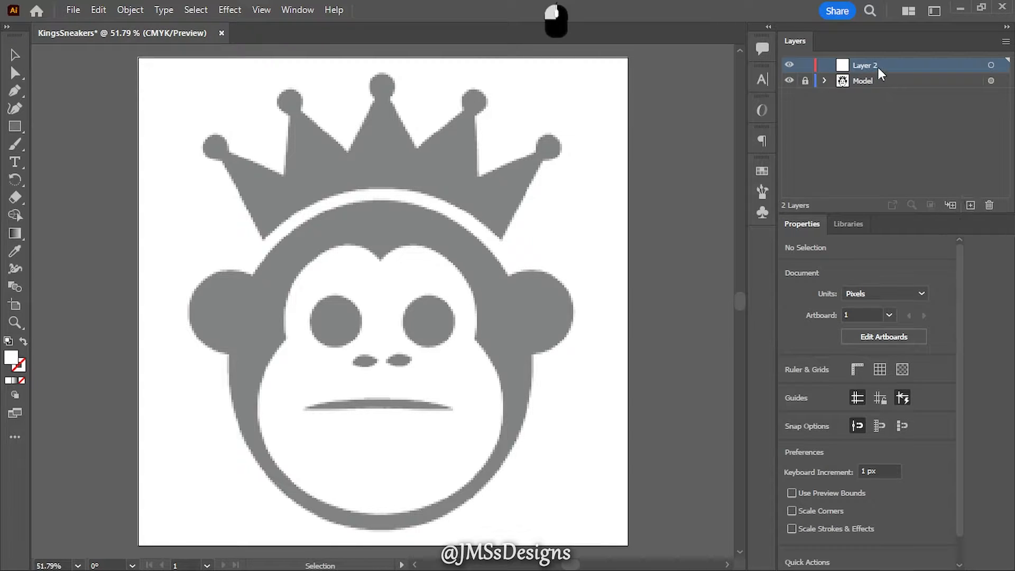
double_click(869, 65)
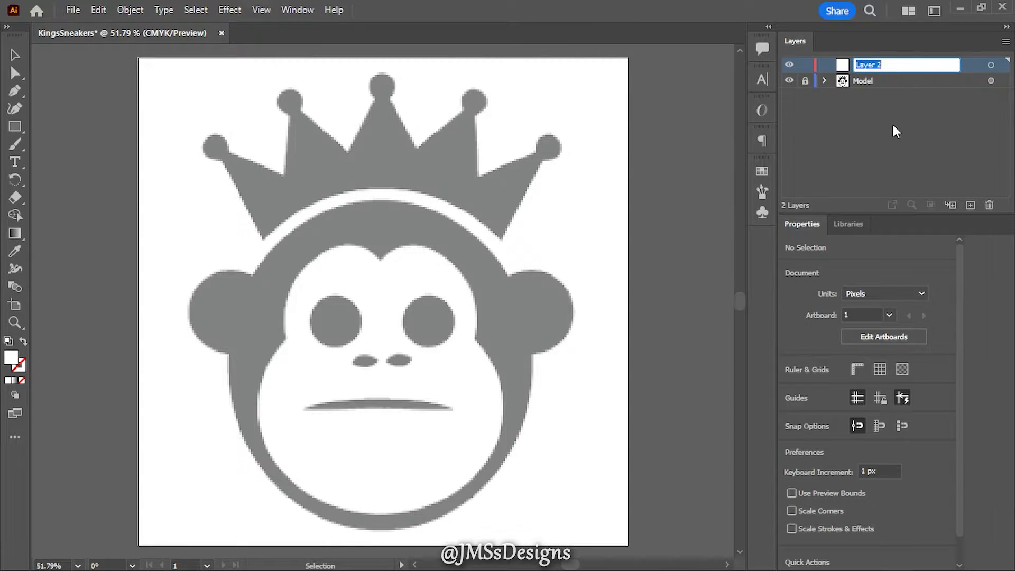
type("Kin")
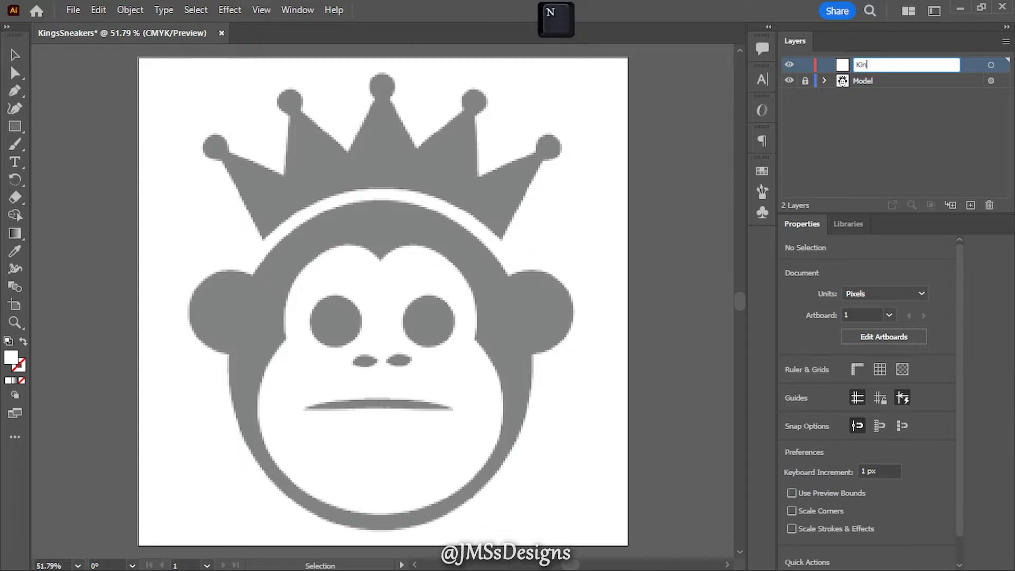
type("gsSneakers")
key("Return")
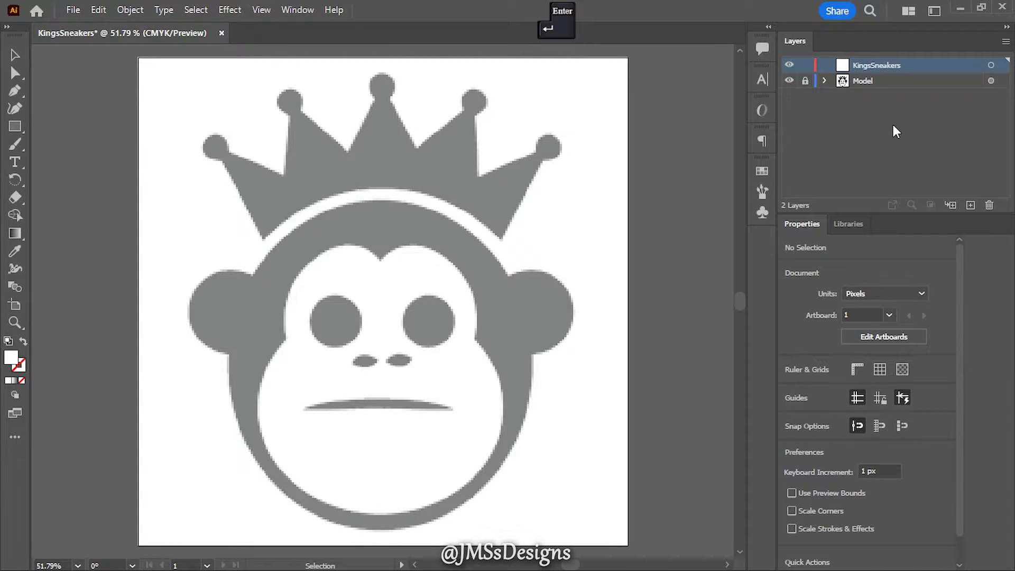
- Trace the monkey's head with an ellipse about 976 by 1083 px, no fill and black stroke, nudging it up into place
left_click_drag(19, 123, 59, 144)
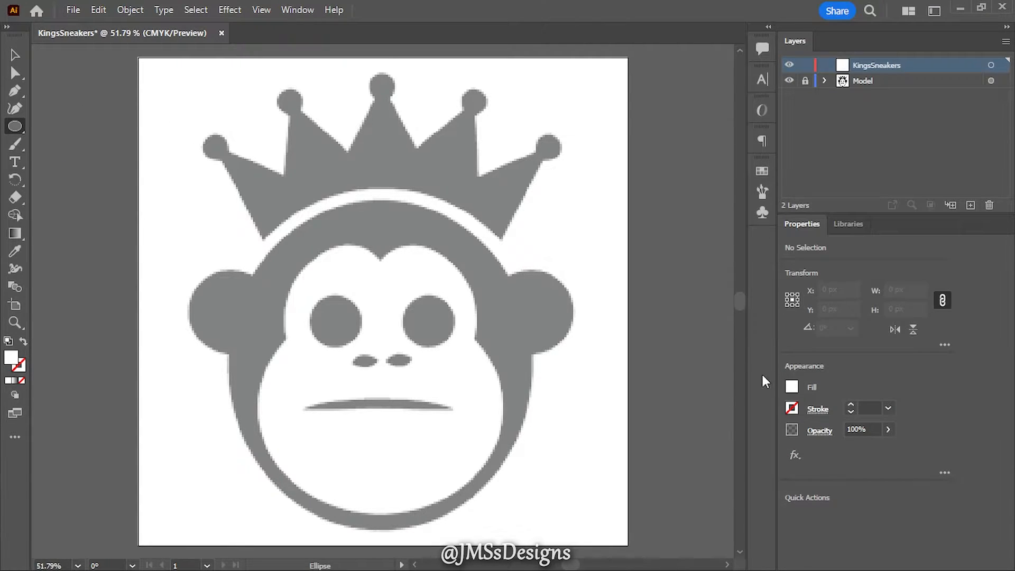
left_click(792, 387)
left_click(630, 439)
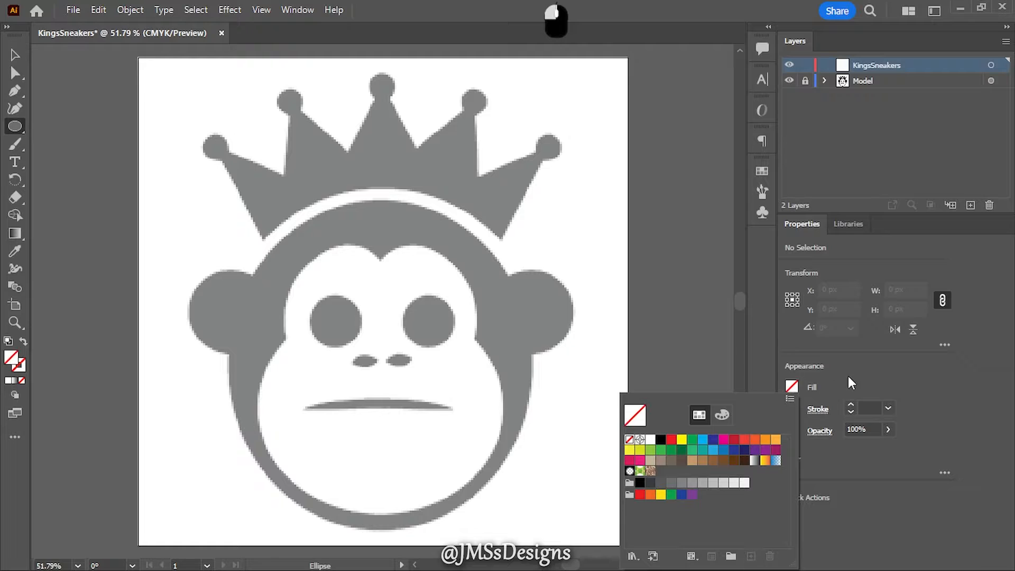
left_click(792, 408)
left_click(661, 270)
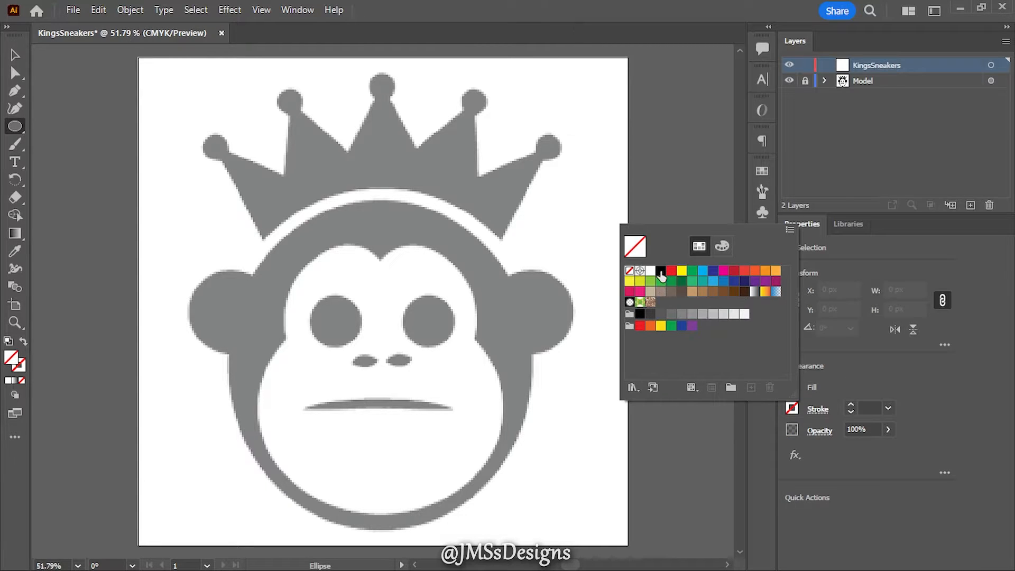
mouse_move(238, 220)
left_mouse_down()
mouse_move(471, 404)
mouse_move(538, 494)
mouse_move(537, 529)
mouse_move(523, 512)
mouse_move(530, 535)
left_mouse_up()
key("space")
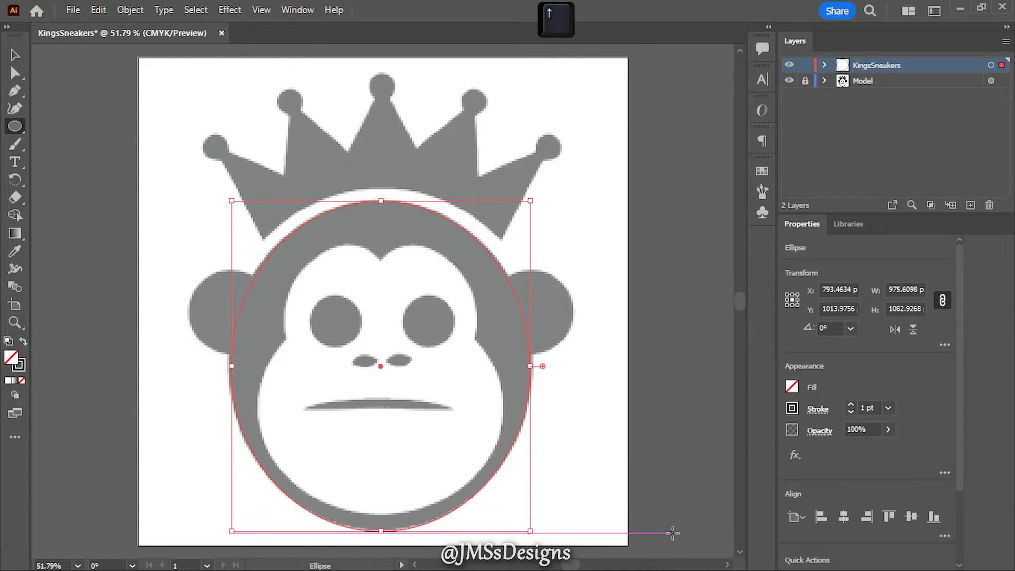
key("Up")
key("Up")
key("Up")
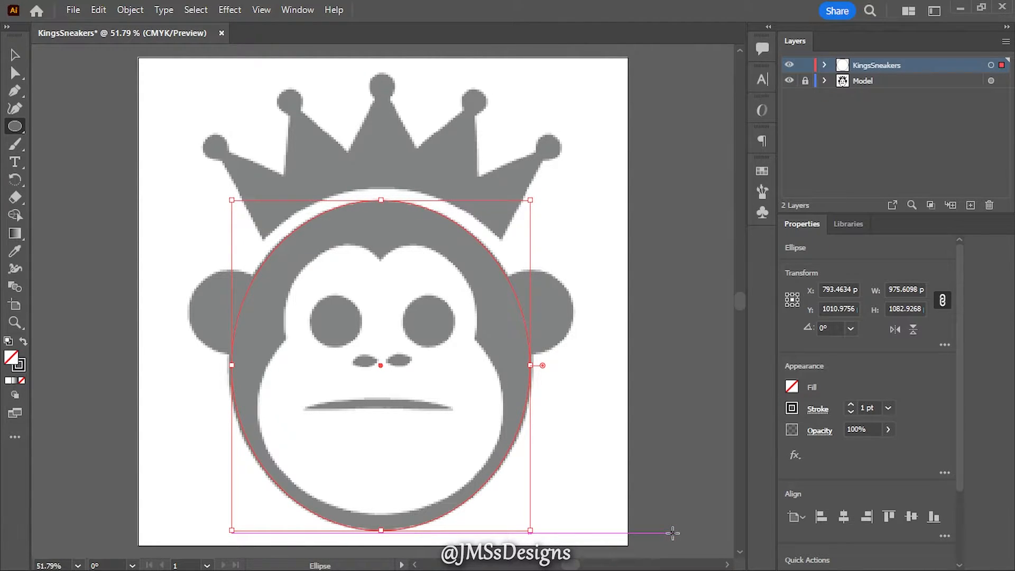
- Duplicate the head ellipse twice, scaling the copies from the centre to about 1063 by 1180 px and about 1473 by 1635 px
left_click(823, 65)
left_click_drag(893, 81, 812, 103)
left_click_drag(530, 199, 544, 185)
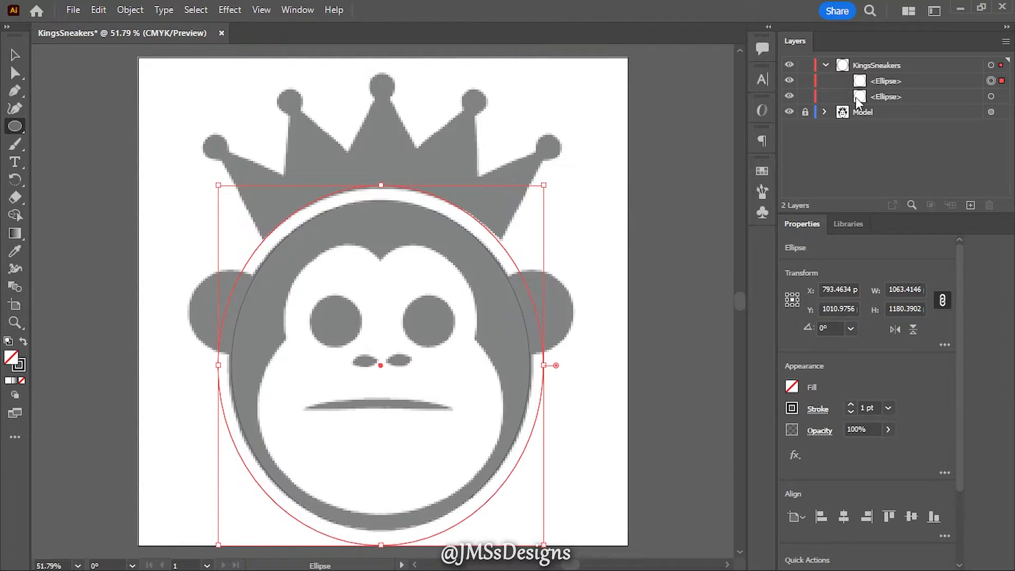
left_click(889, 80, "alt")
left_click_drag(890, 79, 888, 89)
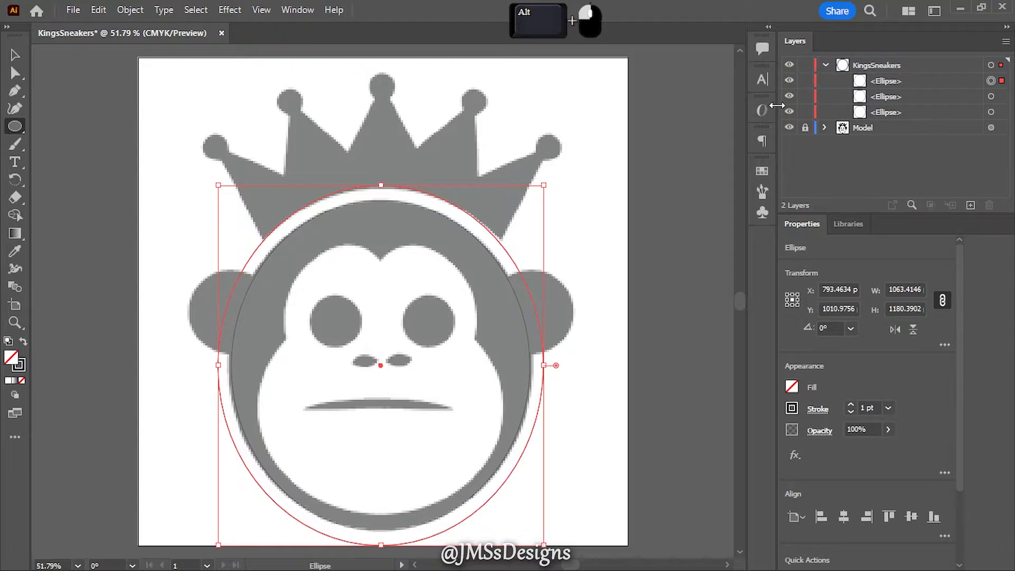
left_click_drag(544, 185, 607, 85)
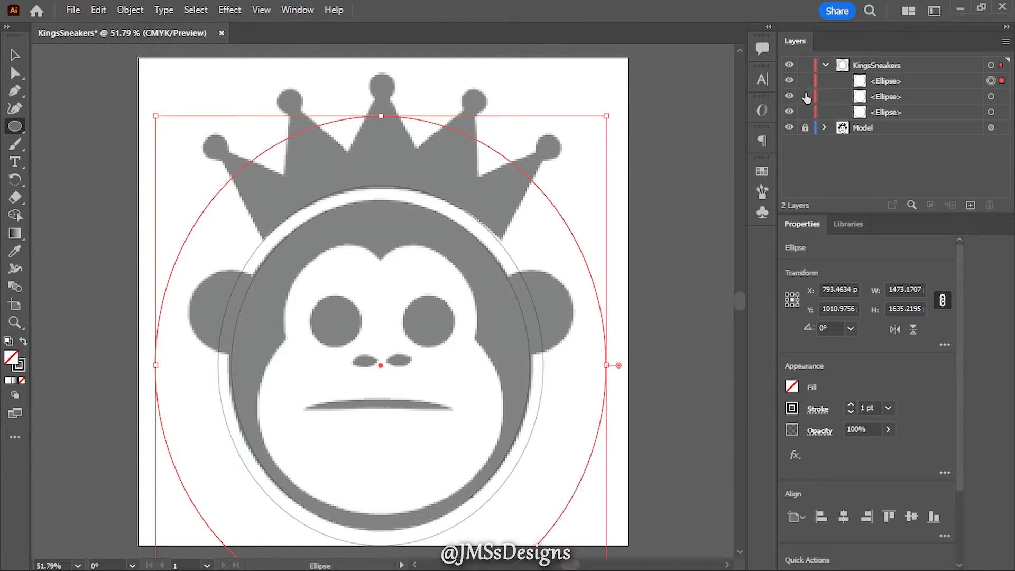
- Lock the two smaller ellipses and add Pen tool anchor points to the largest one where it crosses the crown's two outermost spikes
left_click_drag(806, 98, 806, 113)
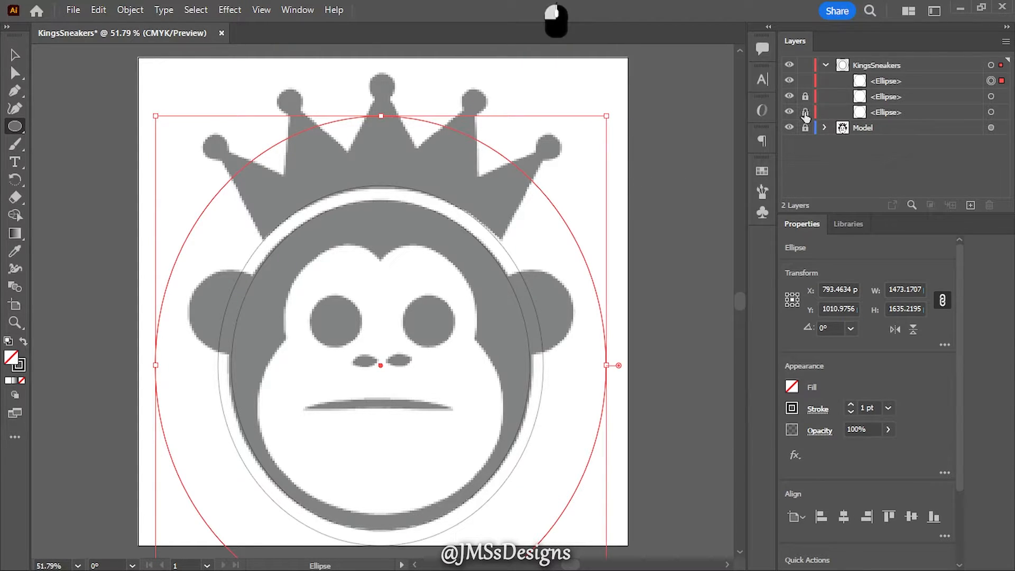
left_click(903, 83)
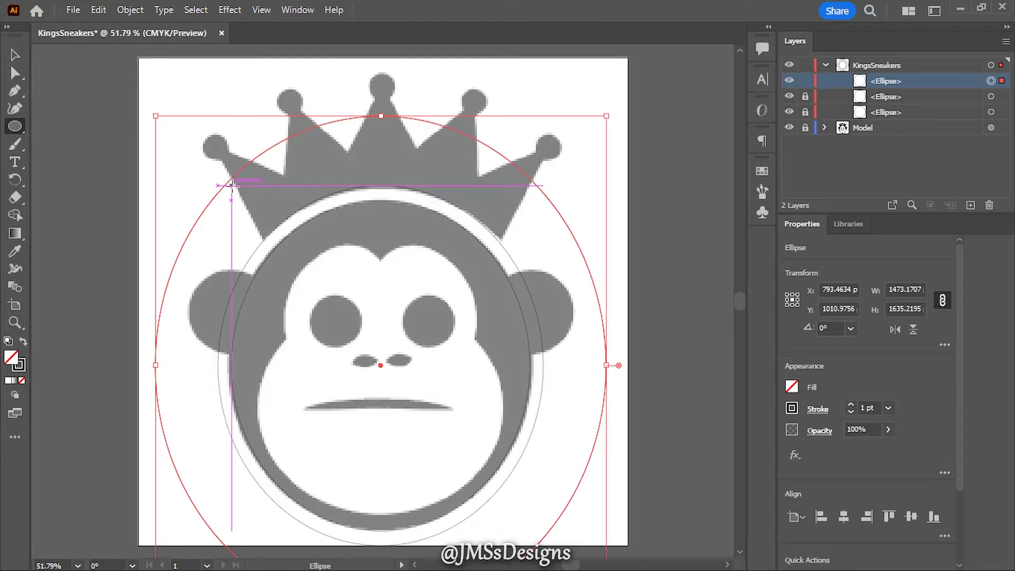
left_click(14, 91)
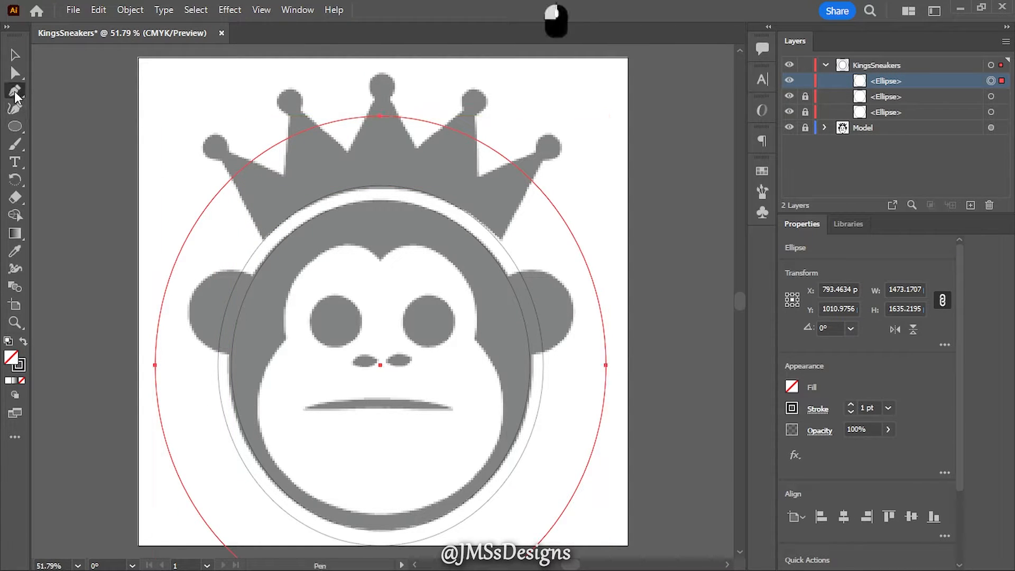
left_click(237, 172)
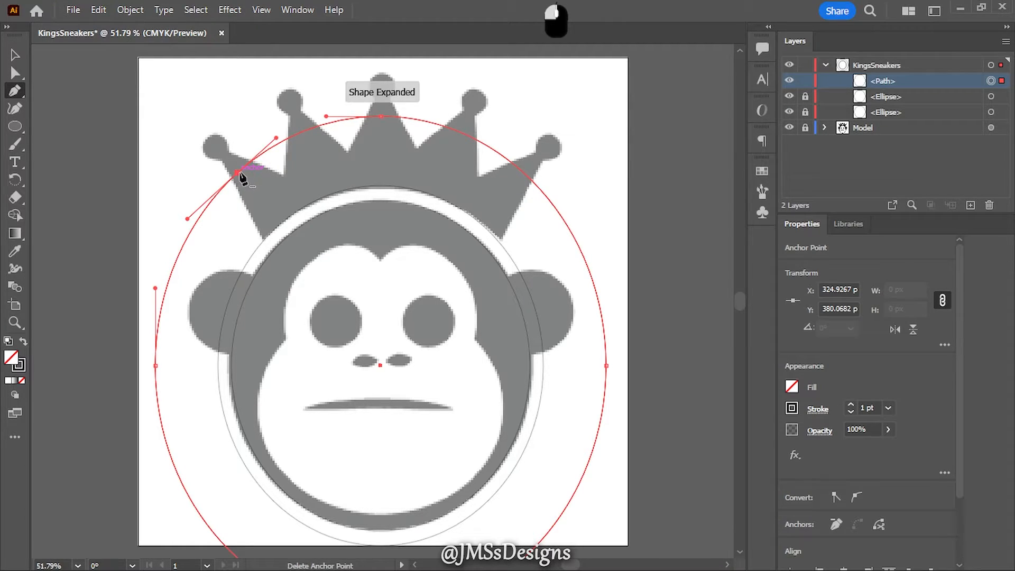
left_click(525, 174)
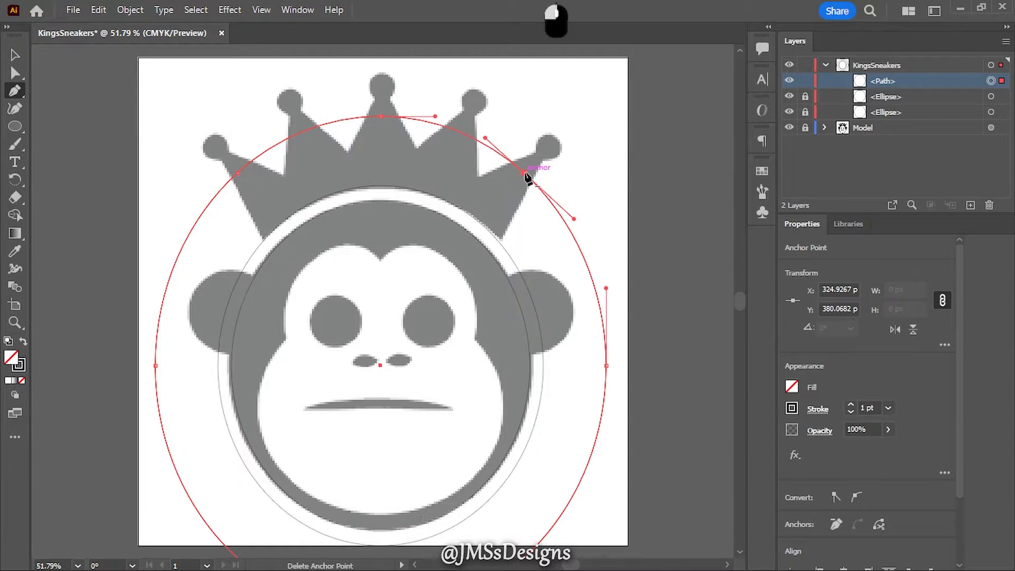
- Delete the side and lower anchor points of the largest ellipse, keeping only the arc across the crown
scroll(661, 378, "down", 2)
scroll(661, 378, "down", 1)
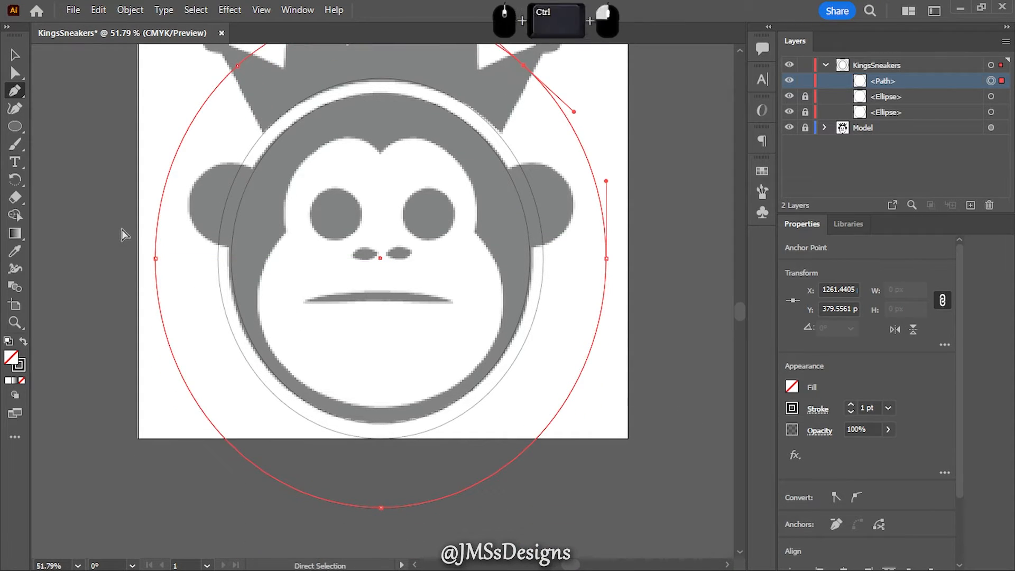
left_click_drag(122, 228, 650, 510)
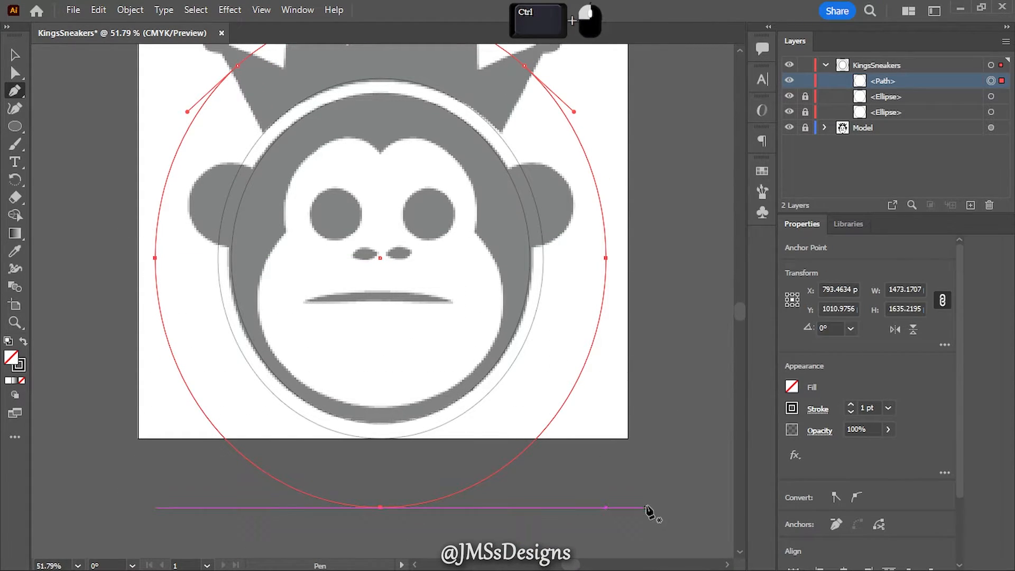
key("Delete")
scroll(620, 391, "up", 3)
scroll(619, 392, "up", 2)
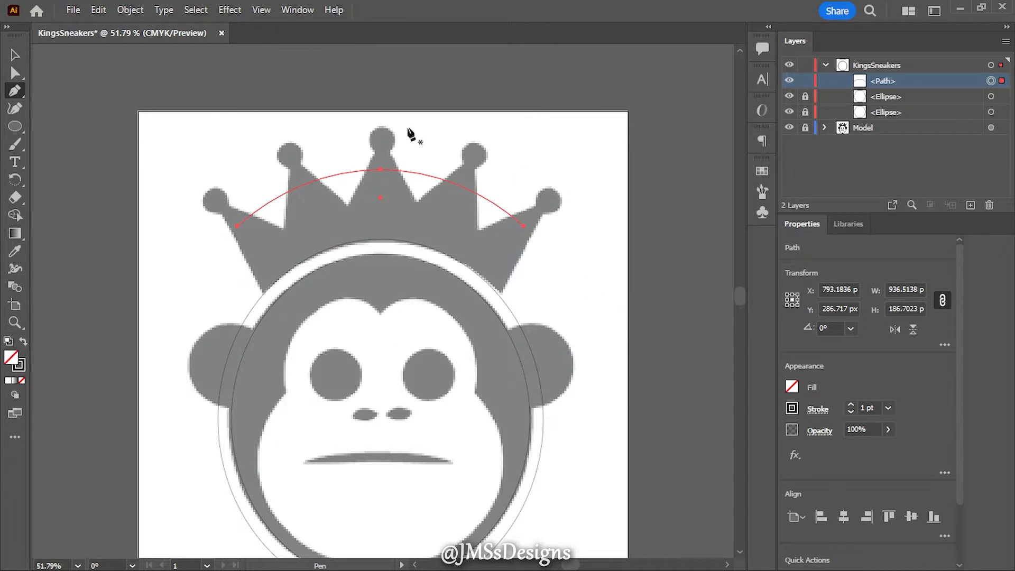
- Apply a Zig Zag effect to the crown arc with 105 px absolute size, 3 ridges per segment and corner points
left_click(230, 9)
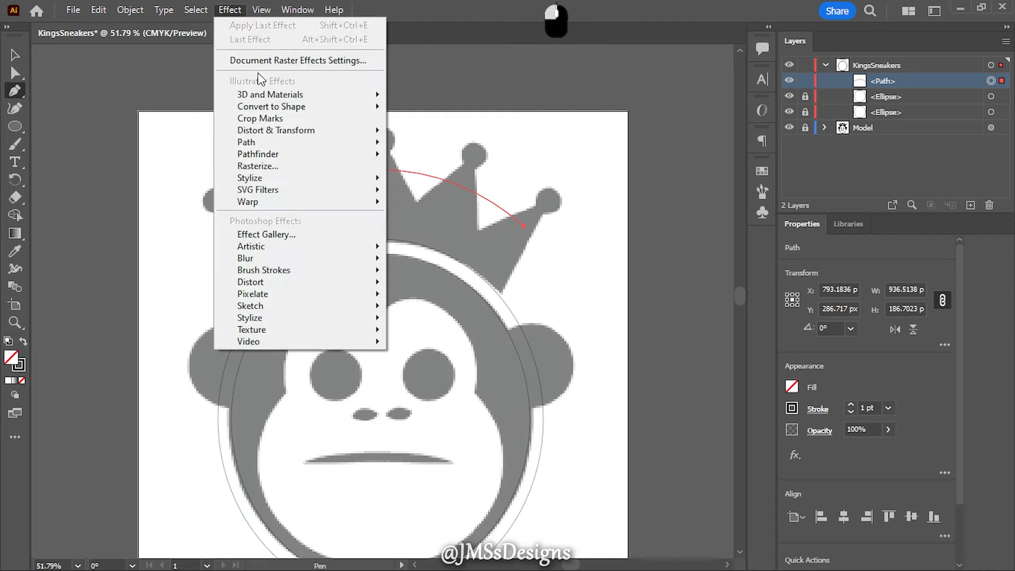
mouse_move(370, 131)
left_click(436, 230)
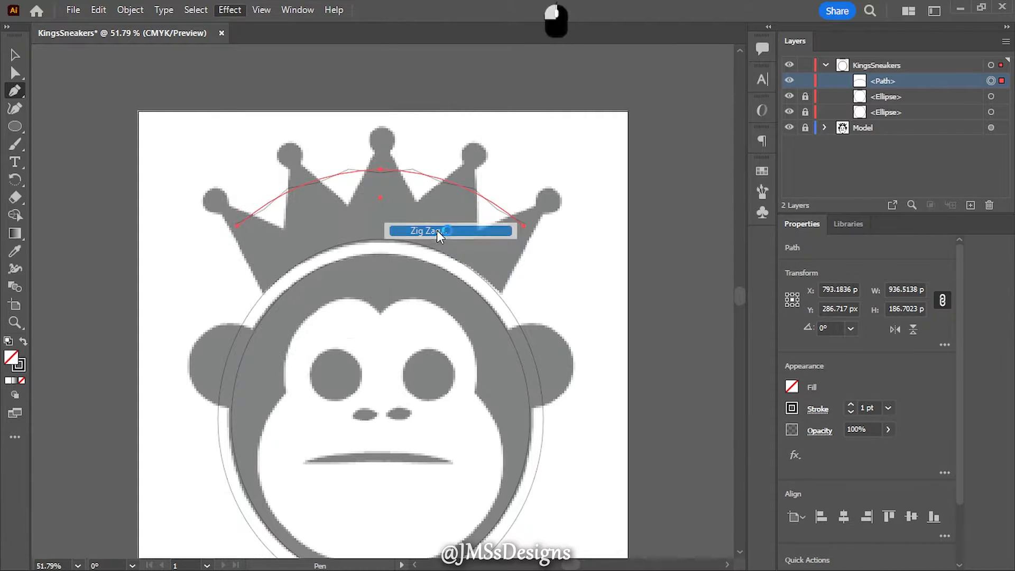
type("105")
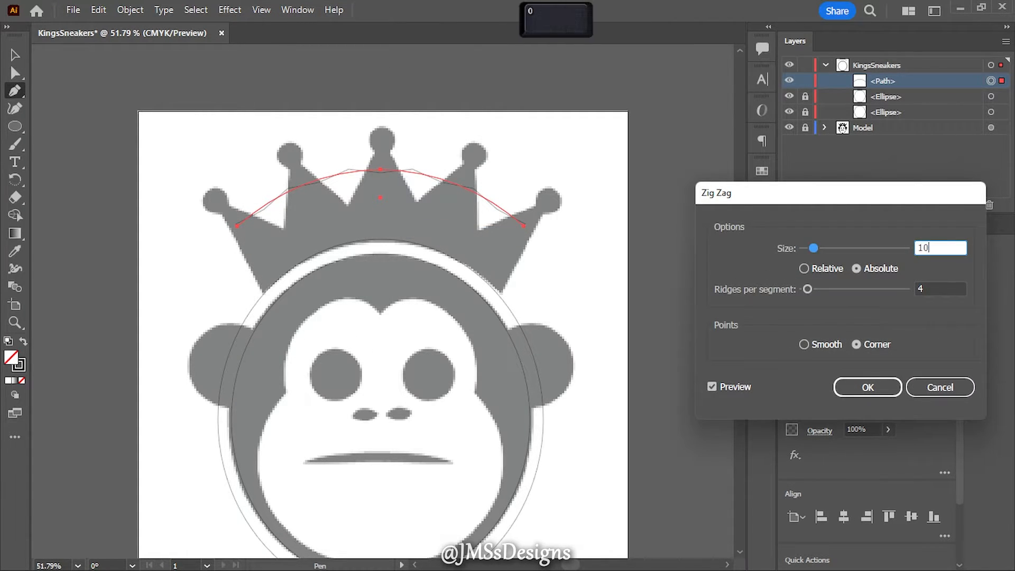
left_click(932, 285)
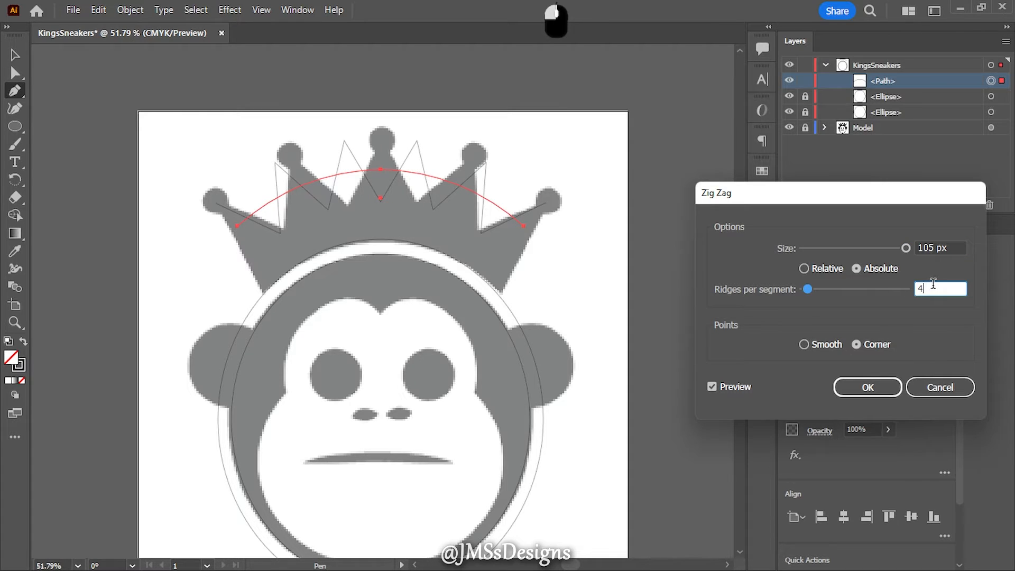
key("Down")
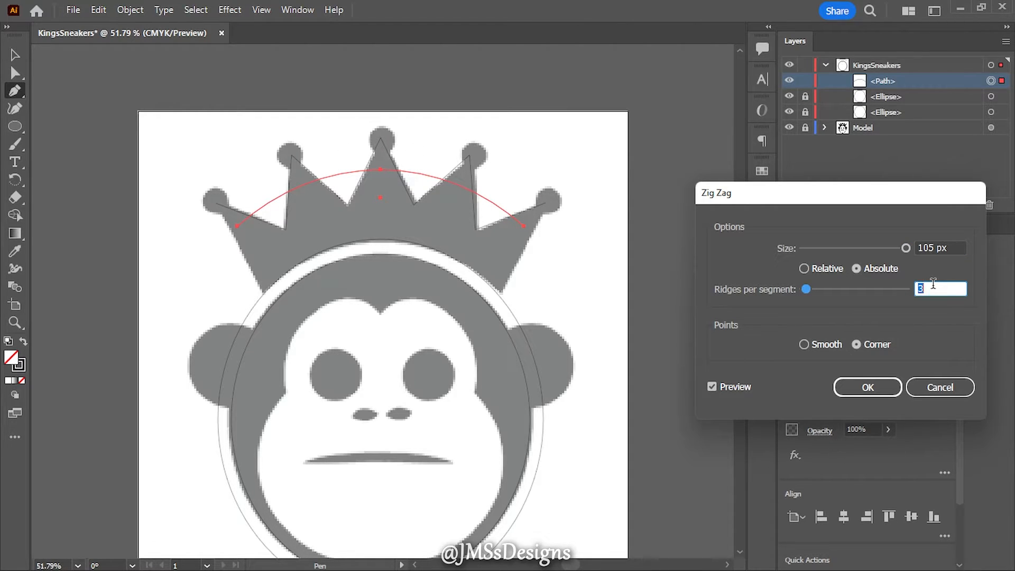
key("Return")
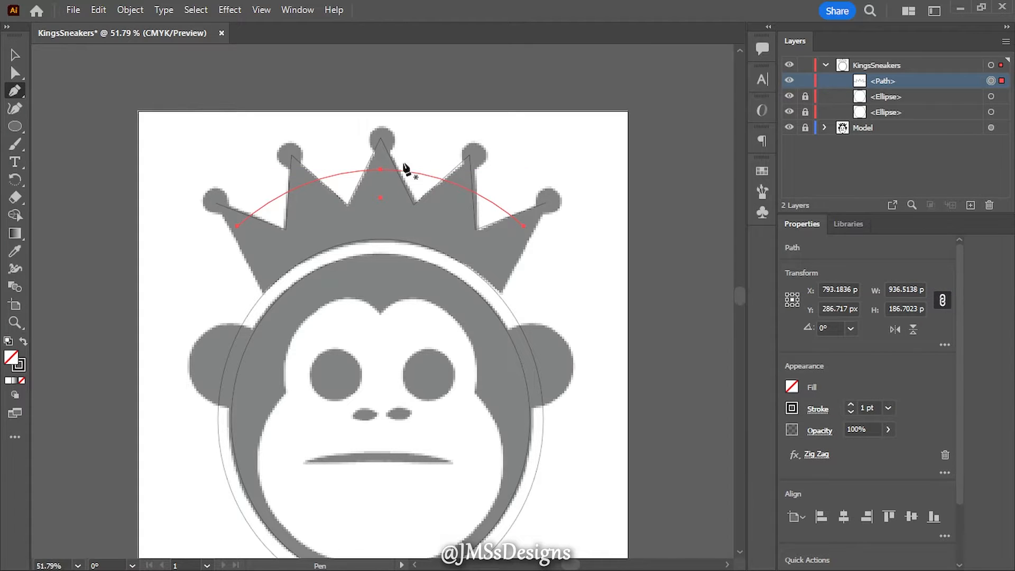
- Expand the appearance of the zig-zag crown arc into an editable path
left_click(135, 11)
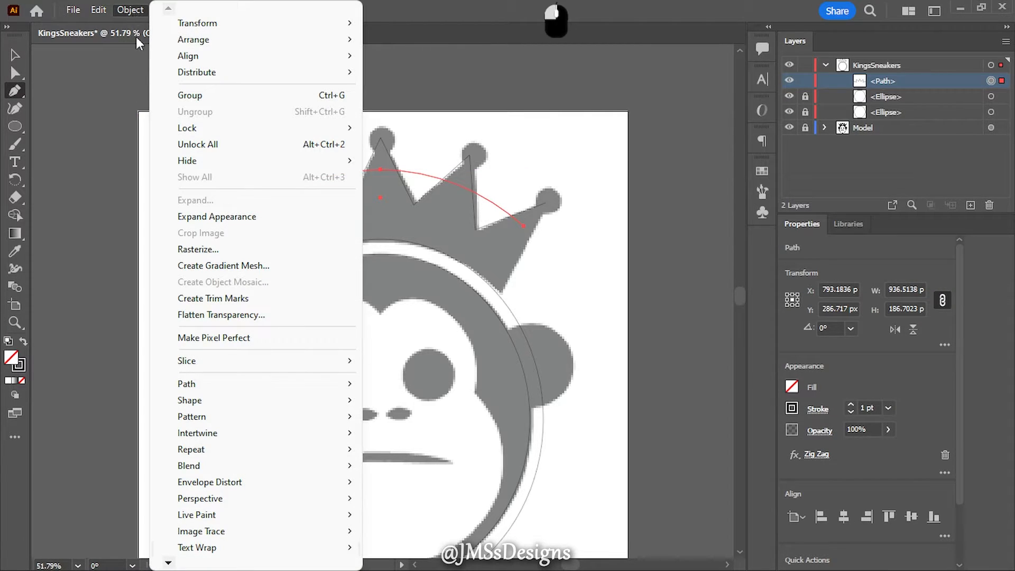
mouse_move(170, 28)
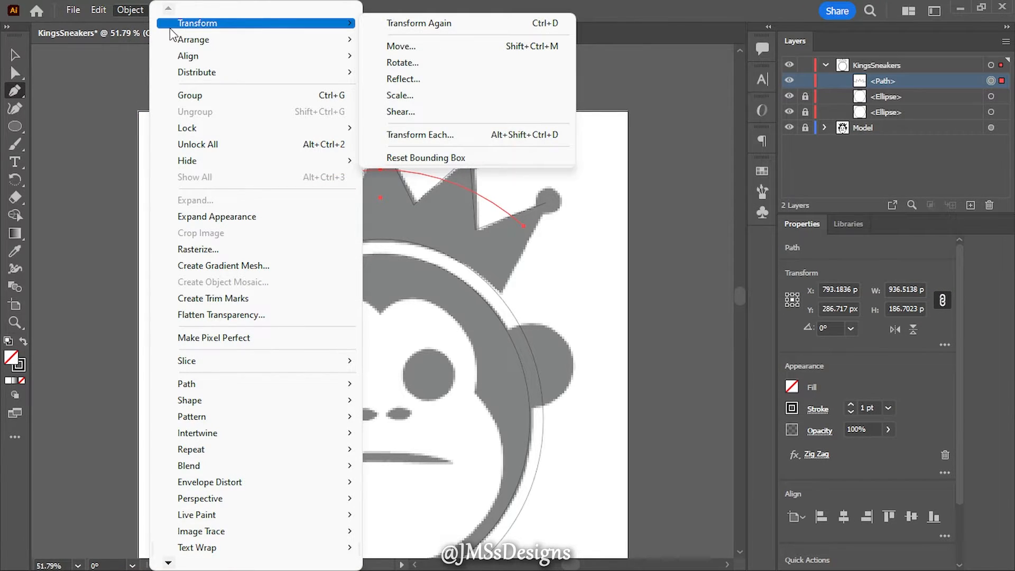
left_click(239, 222)
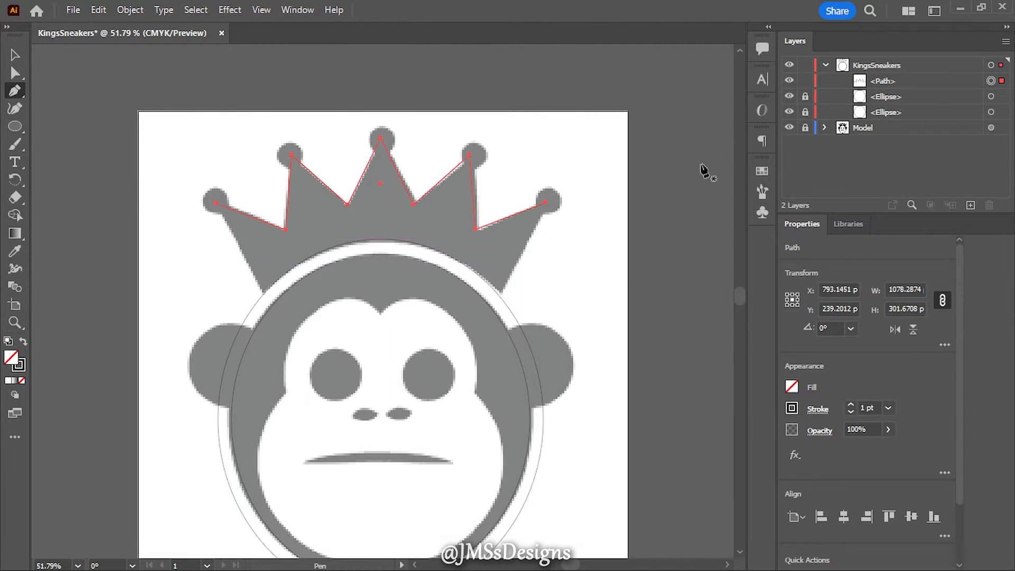
- Unlock the ellipse just outside the head and add Pen tool anchor points where it meets the crown's two lower corners
left_click(806, 98)
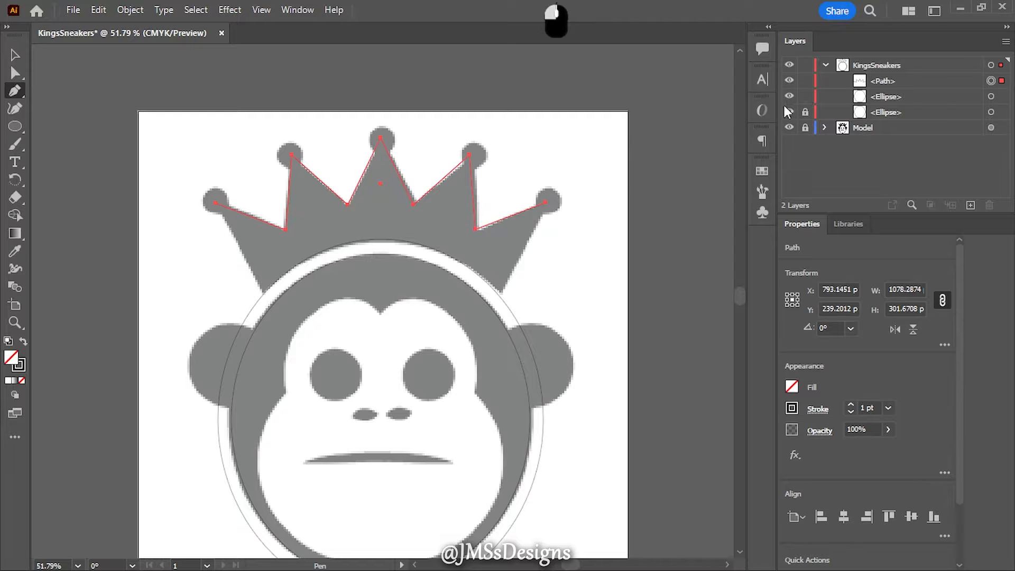
left_click(264, 299, "ctrl")
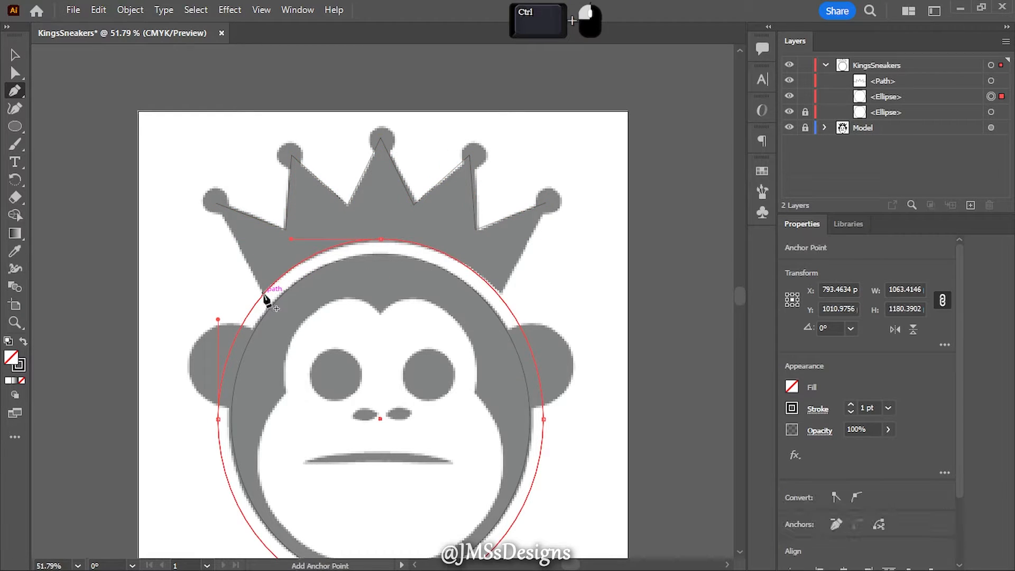
left_click(263, 296)
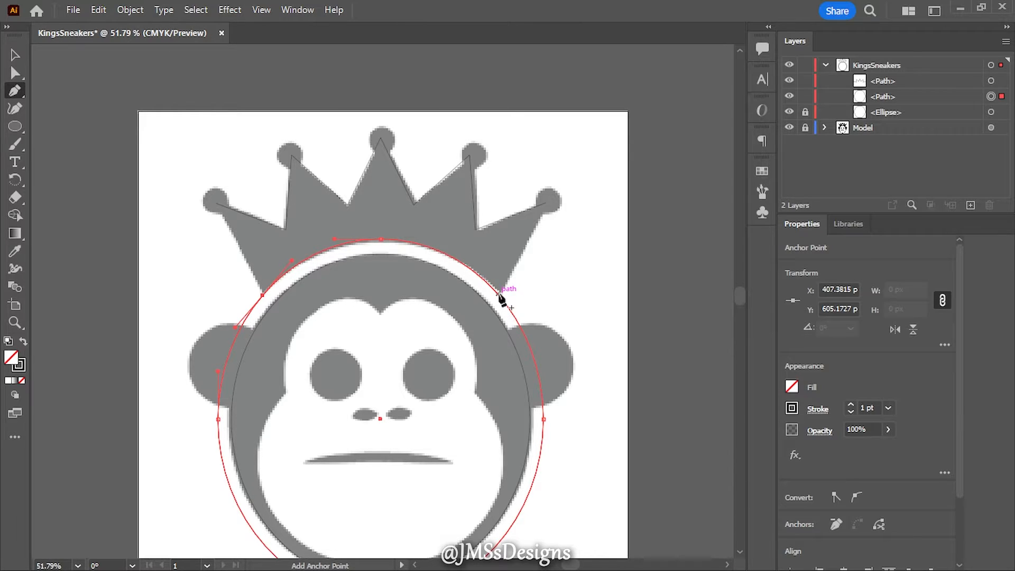
left_click(498, 295)
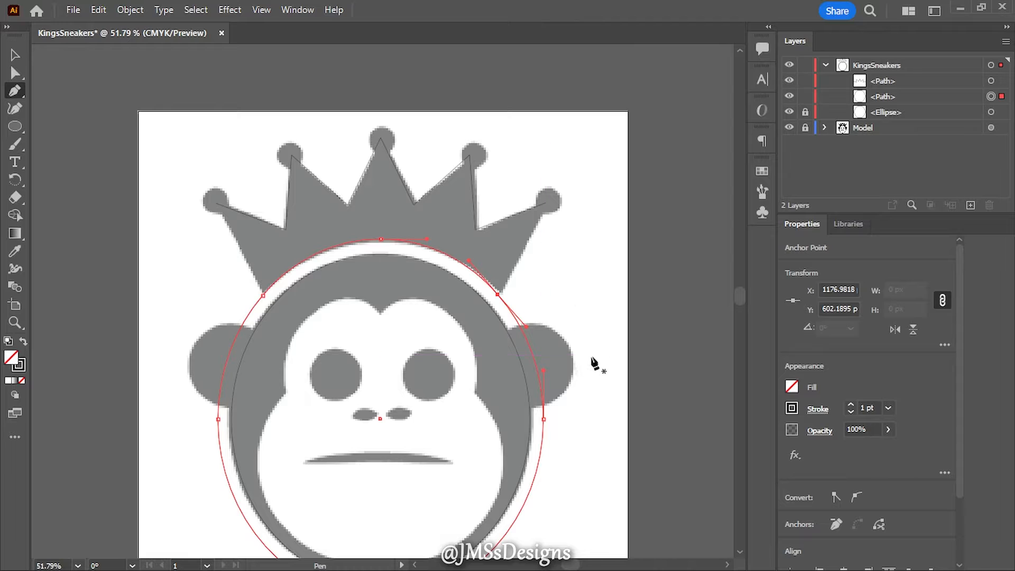
- Delete the side and lower anchor points of that ellipse, keeping only the arc along the crown's base
scroll(596, 360, "down", 3)
scroll(602, 330, "down", 1)
left_click_drag(168, 259, 576, 506)
key("Delete")
scroll(545, 386, "up", 4)
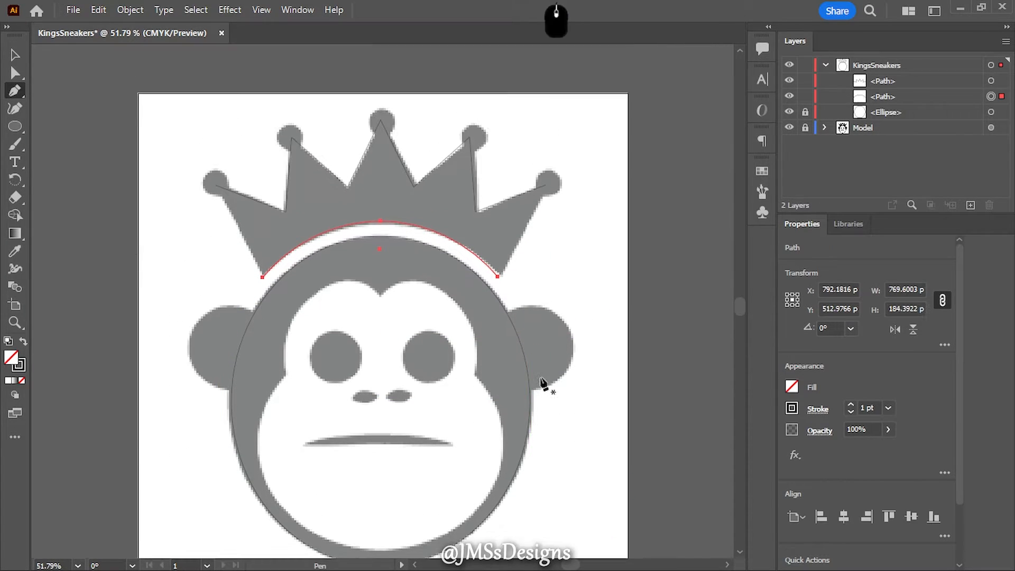
- Join the zig-zag path to the base arc with straight Pen tool segments on both sides, closing the crown outline
left_click_drag(262, 348, 215, 255)
left_click(216, 257)
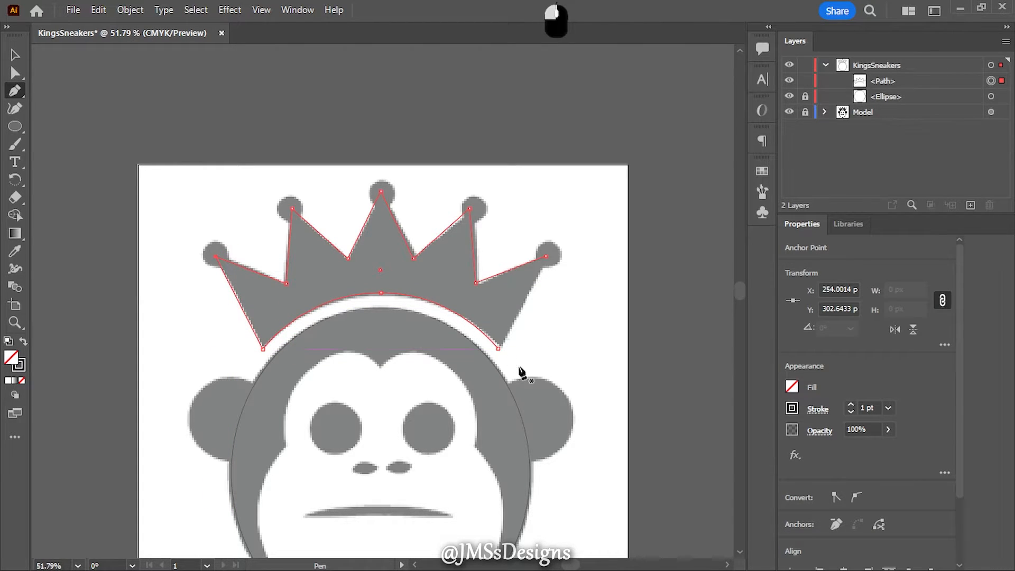
left_click(497, 348)
left_click(545, 257)
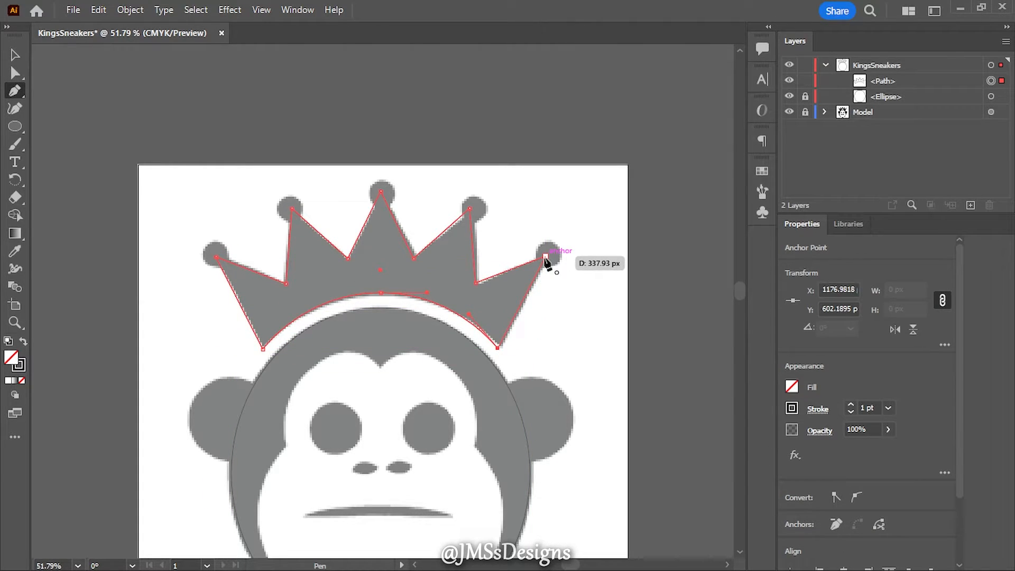
- Draw a circle about 83 px wide over the ball on the crown's leftmost spike and nudge it up and left into place
left_click_drag(15, 126, 62, 153)
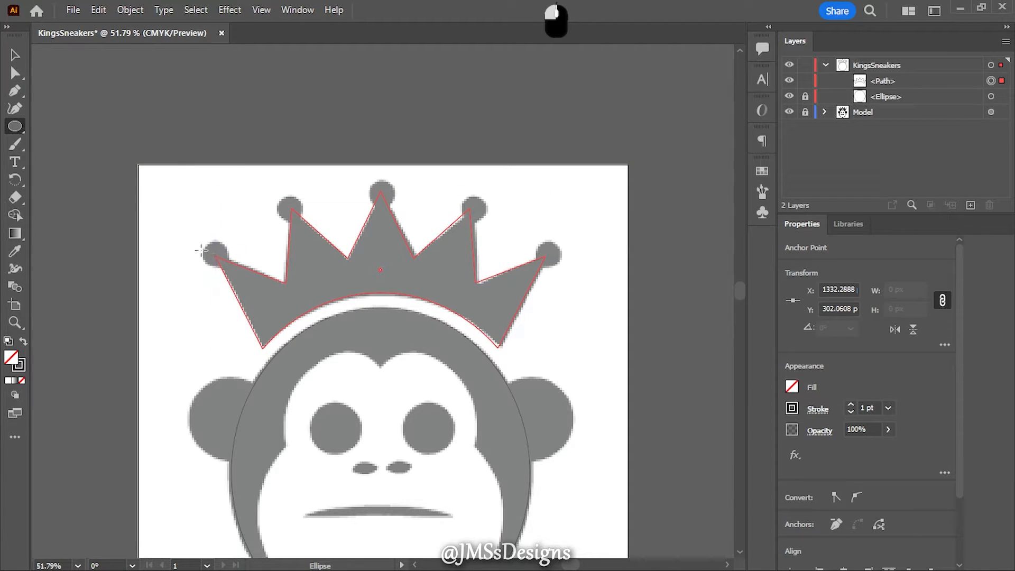
mouse_move(204, 246)
left_mouse_down()
mouse_move(233, 271)
mouse_move(216, 259)
left_mouse_up()
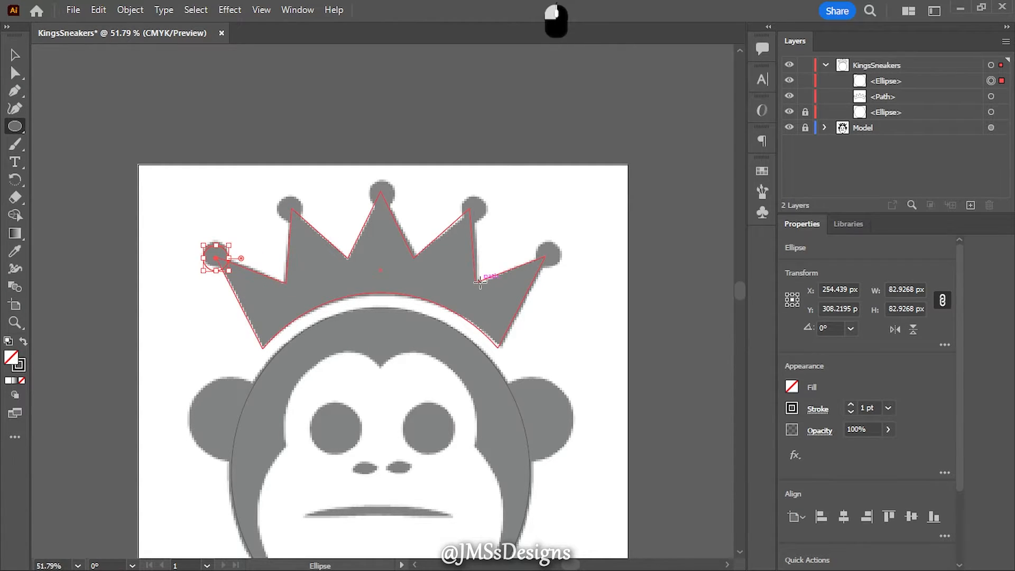
key("Up")
key("Up")
key("Up")
key("Up")
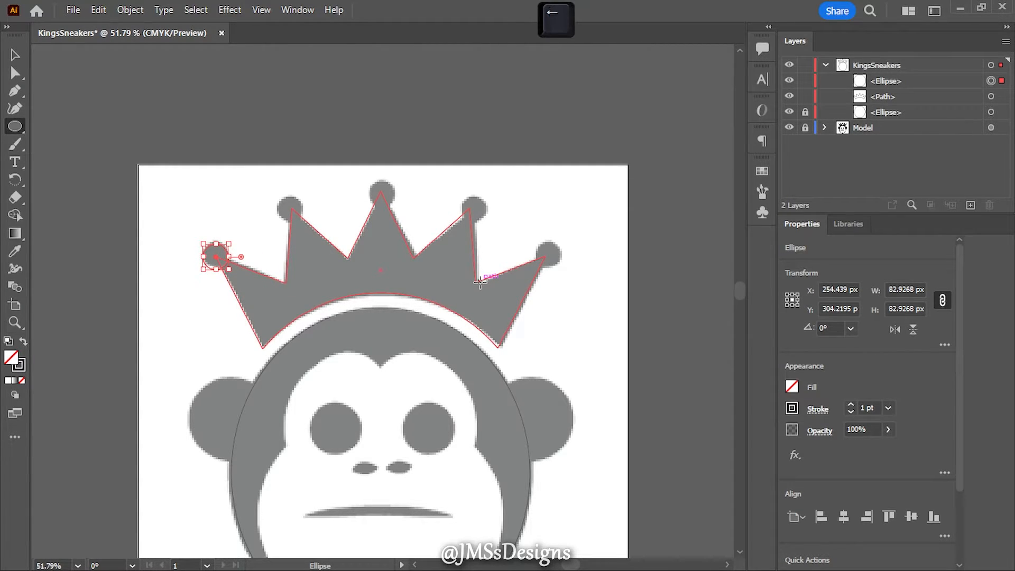
key("Left")
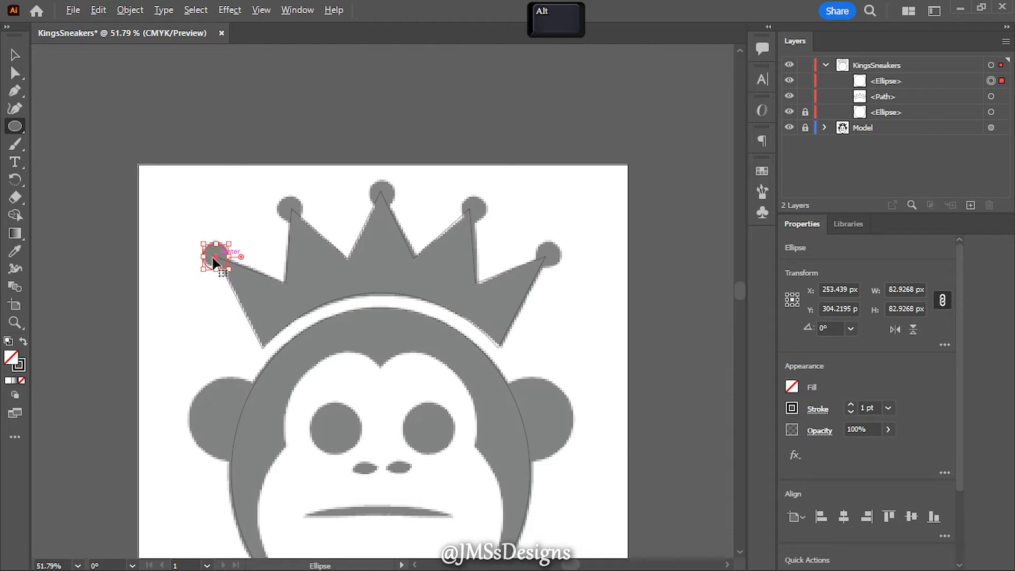
- Duplicate the ball circle onto the crown's two right-hand spikes, nudging the inner copy up and left into place
left_click_drag(215, 259, 475, 212)
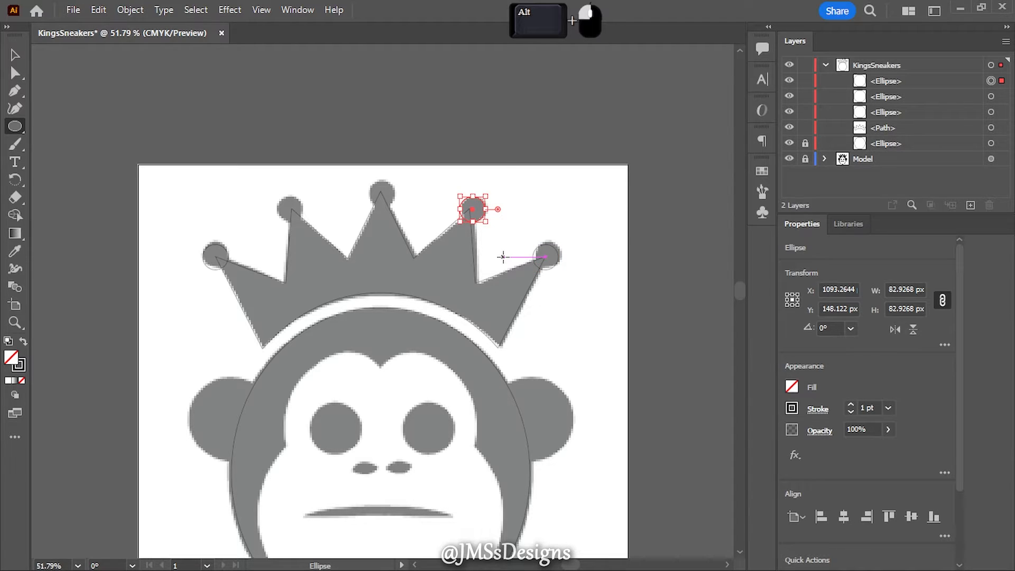
key("Up")
key("Up")
key("Left")
key("Up")
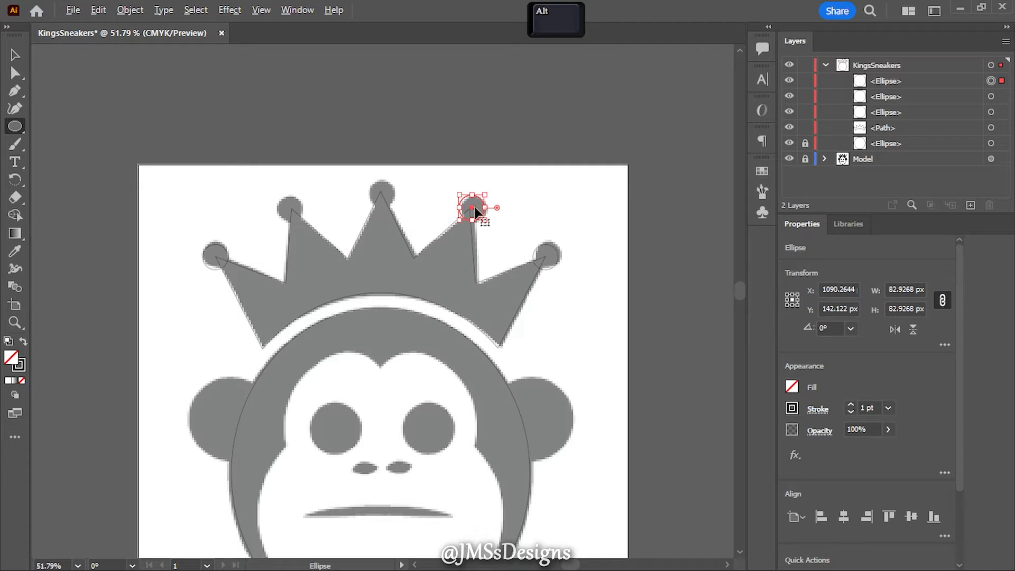
- Duplicate the ball circle onto the crown's second spike from the left and its centre spike, nudging both copies into place
left_click_drag(472, 212, 296, 212)
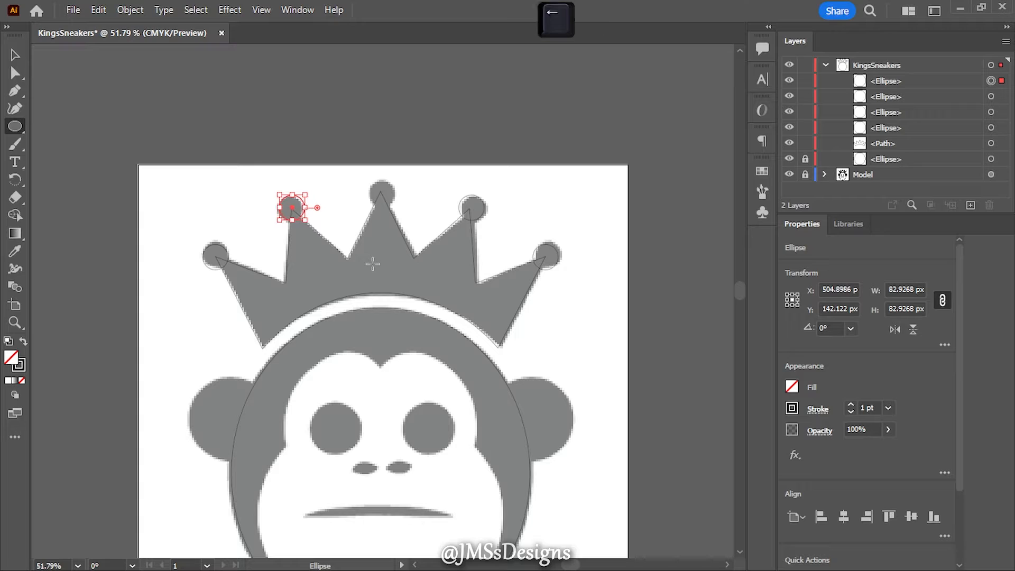
key("Left")
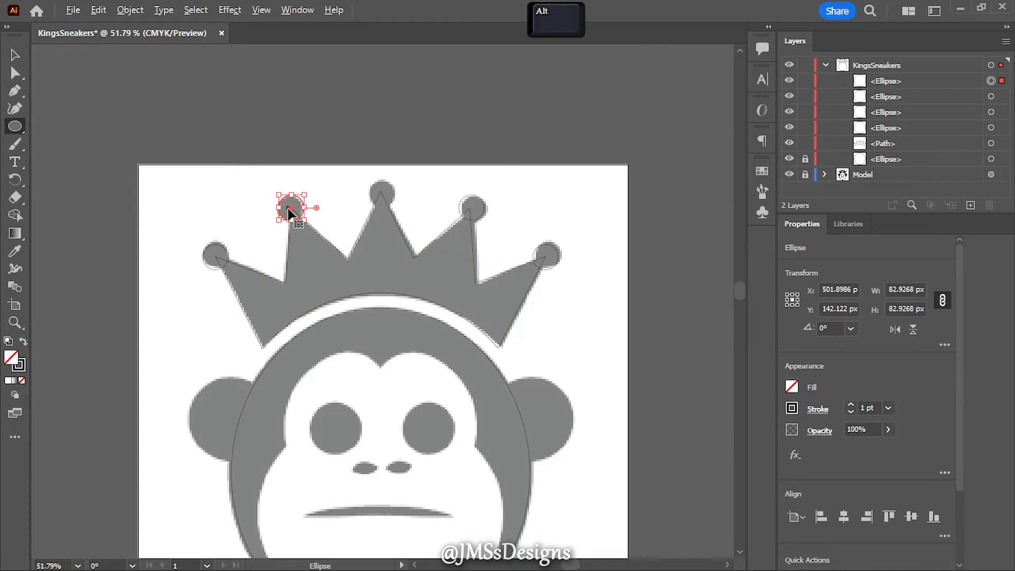
left_click_drag(291, 209, 382, 192)
key("Up")
key("Up")
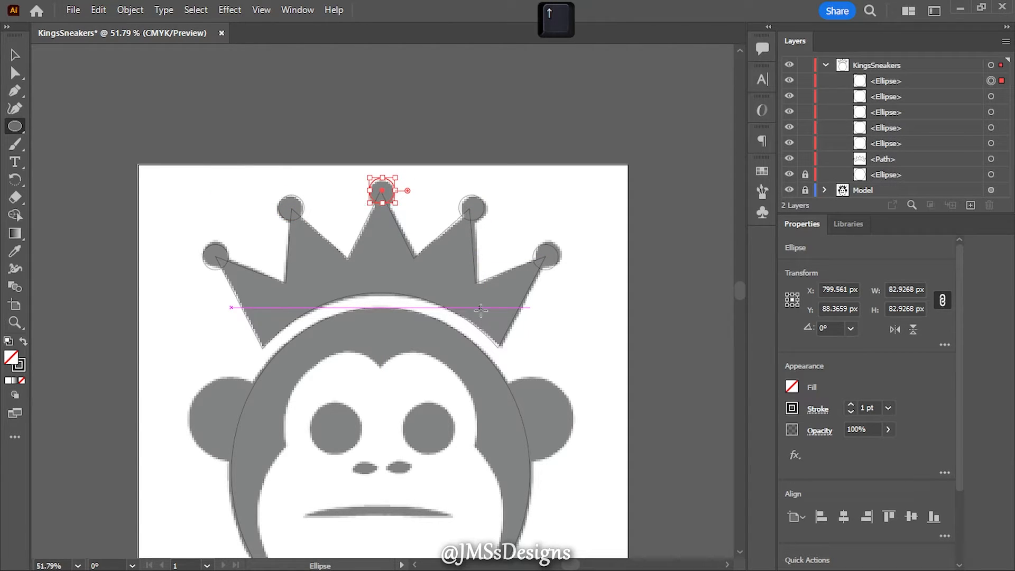
key("Left")
- Select the five ball circles together with the crown path and unite them into one shape
left_click(992, 81)
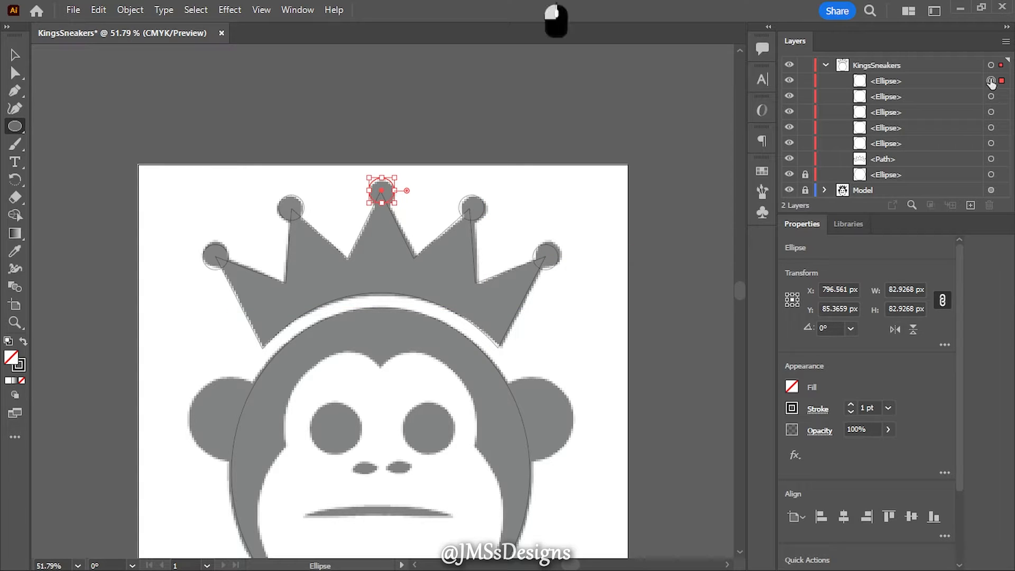
left_click(991, 158, "shift")
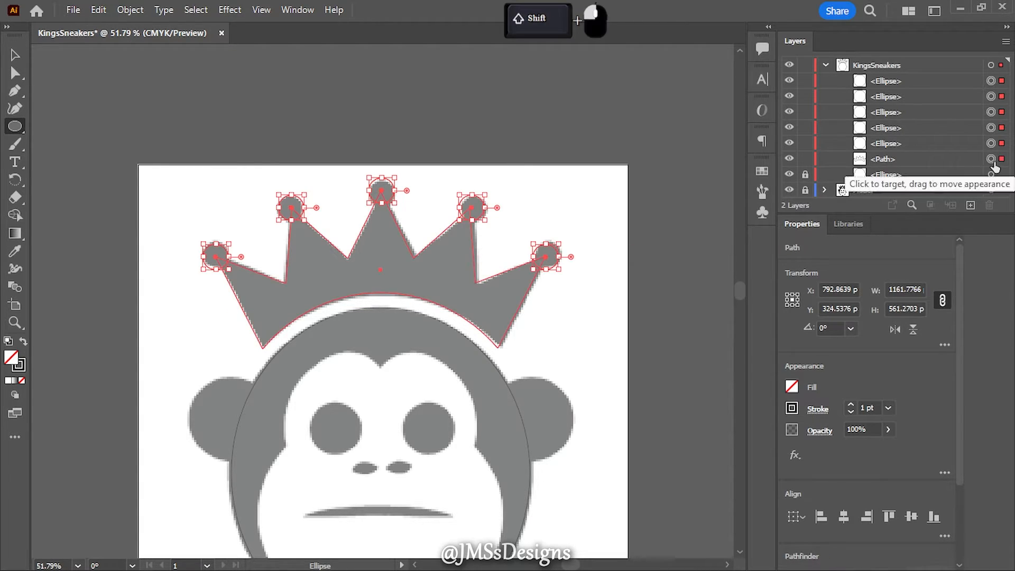
scroll(859, 530, "down", 2)
left_click(795, 475)
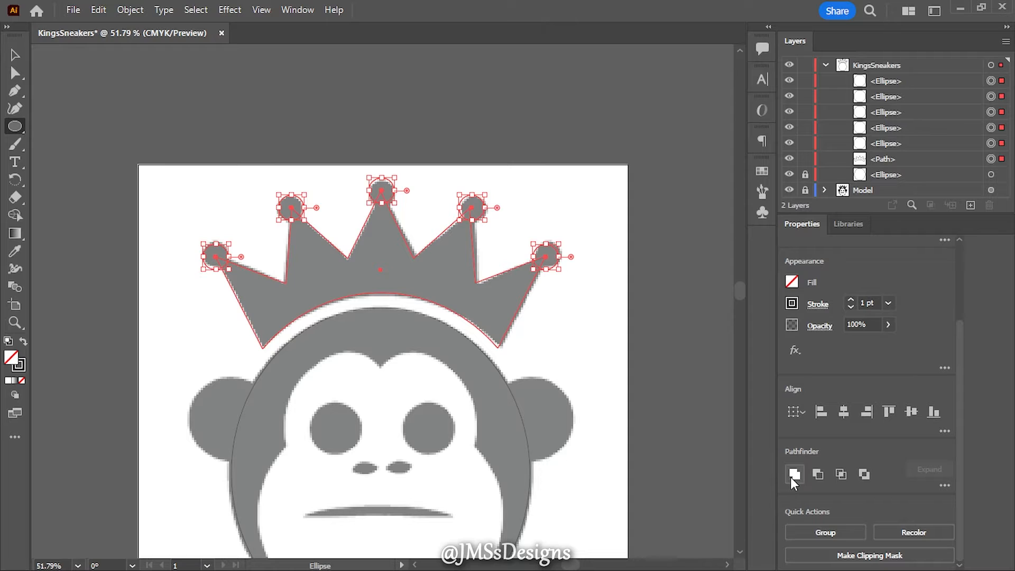
- Lock the crown path and move the unlocked head ellipse above it in the stacking order
left_click(805, 81)
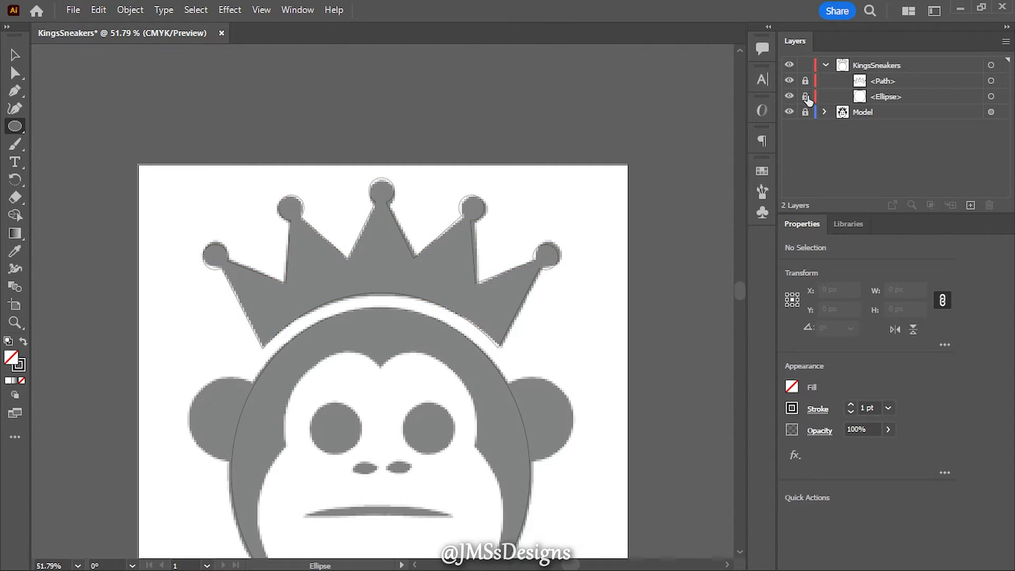
left_click_drag(882, 98, 878, 74)
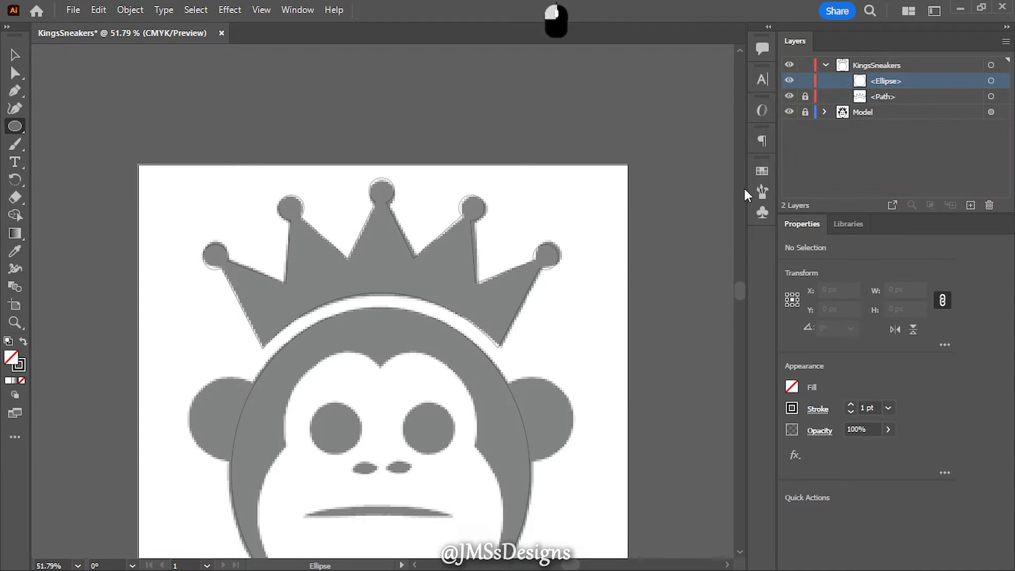
- Draw a circle about 271 px wide over the monkey's left ear and duplicate it horizontally onto the right ear
scroll(547, 336, "down", 2)
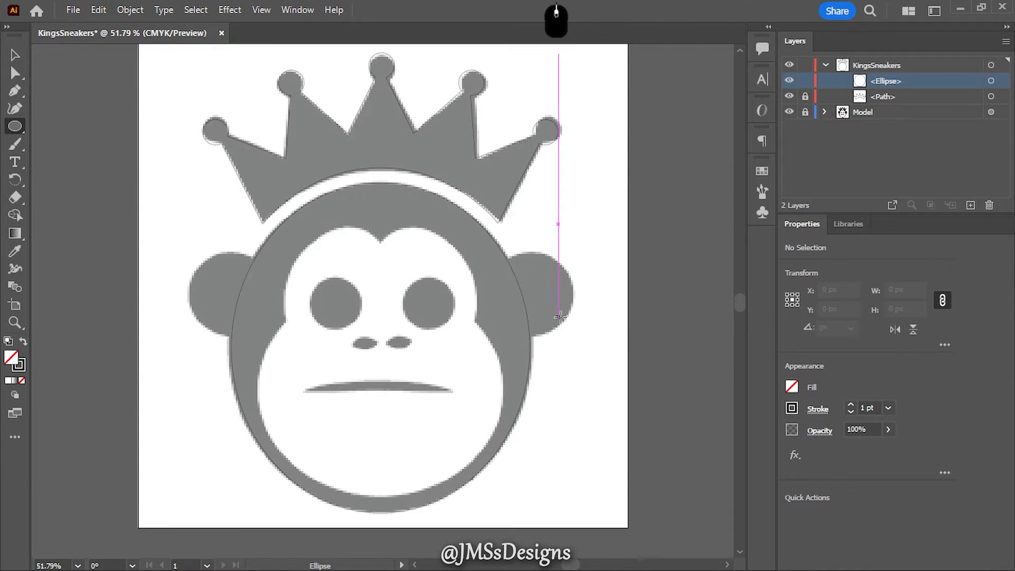
scroll(587, 316, "down", 2)
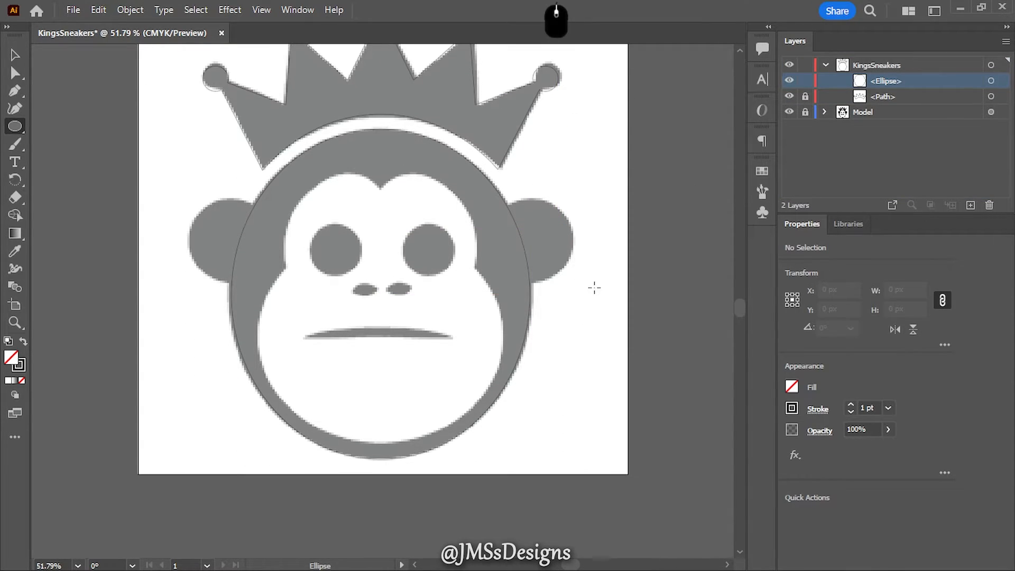
left_click_drag(193, 222, 273, 293)
left_click_drag(244, 259, 531, 259)
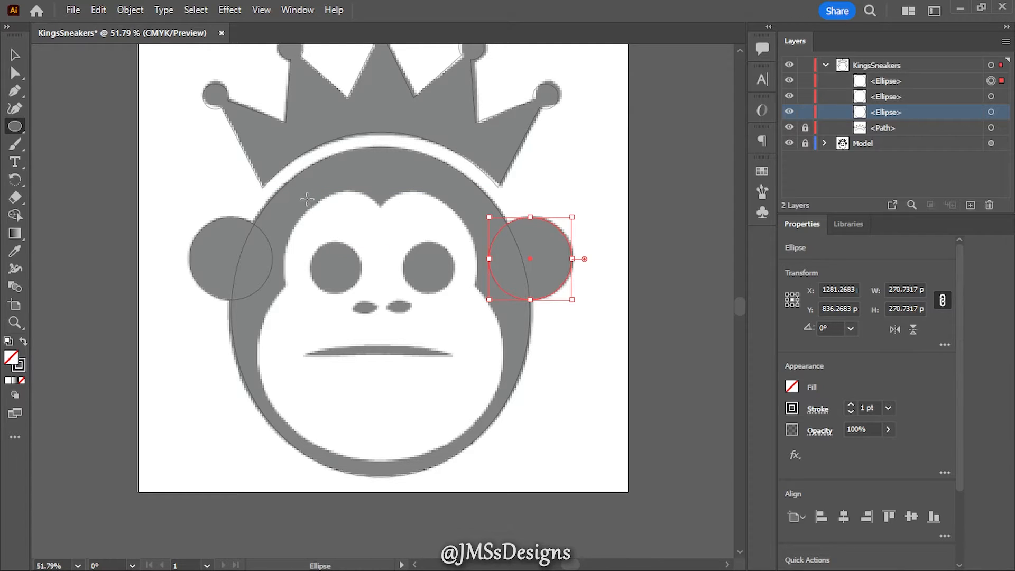
- Draw an ellipse about 302 by 369 px over the left eye area of the face and rotate it -45°
mouse_move(307, 200)
left_mouse_down()
mouse_move(376, 317)
mouse_move(407, 310)
mouse_move(399, 312)
left_mouse_up()
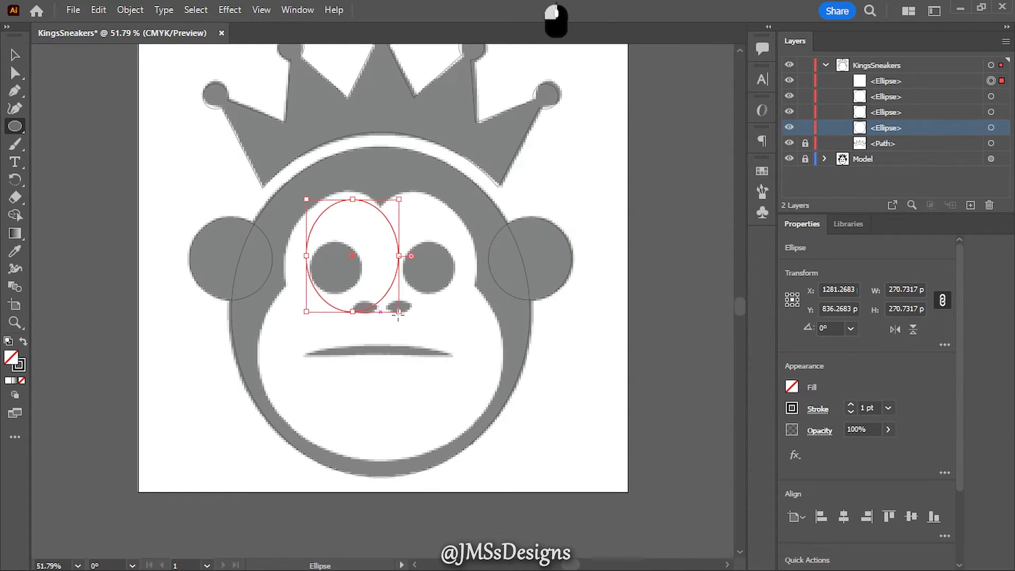
left_click(806, 328)
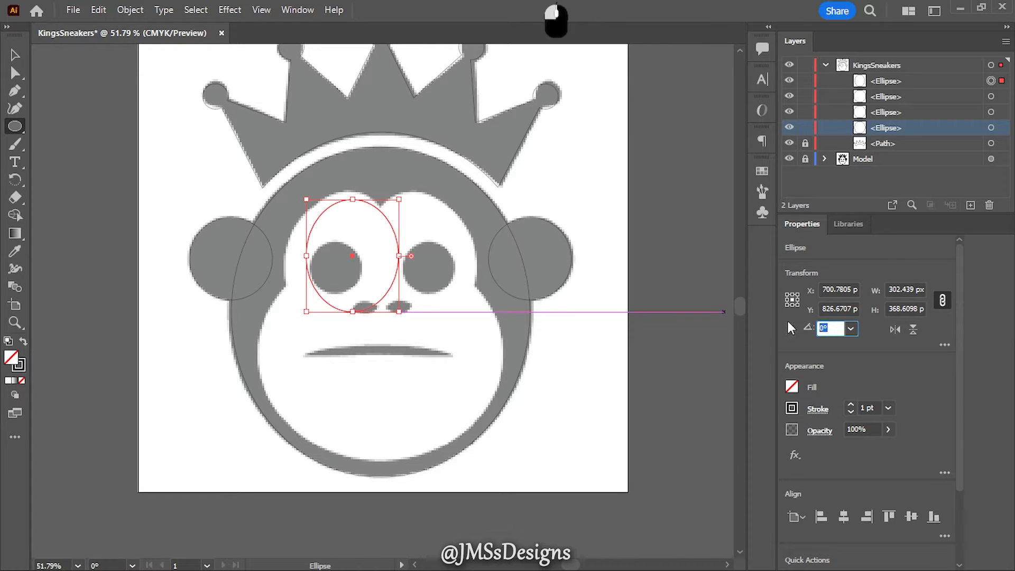
type("-45")
key("Return")
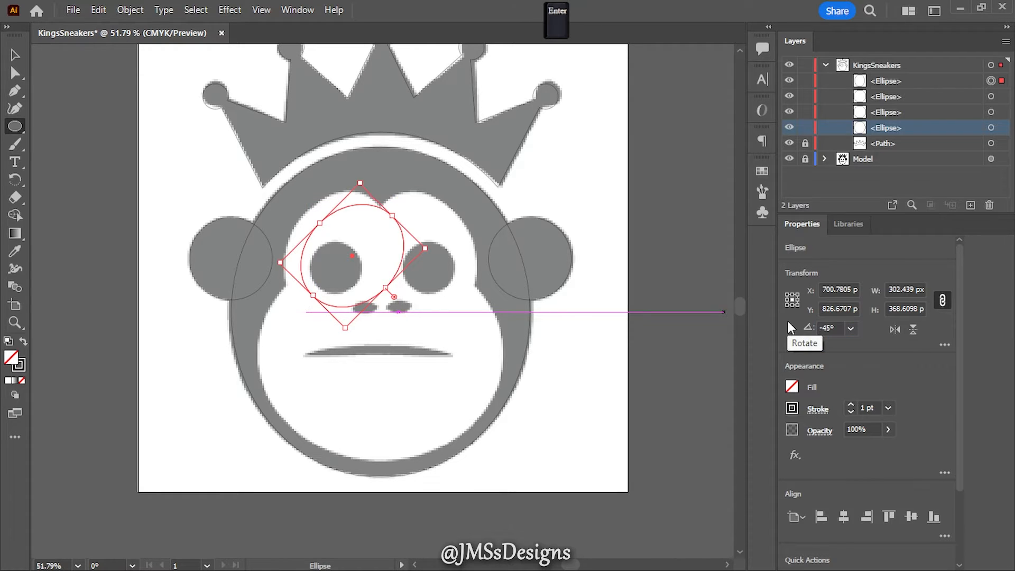
- Nudge the rotated ellipse up and left onto the face's left brow lobe and stretch its lower-left side outward to match the template
key("shift")
key("shift+Left")
key("shift+Left")
key("shift+Left")
key("shift+Left")
key("shift+Left")
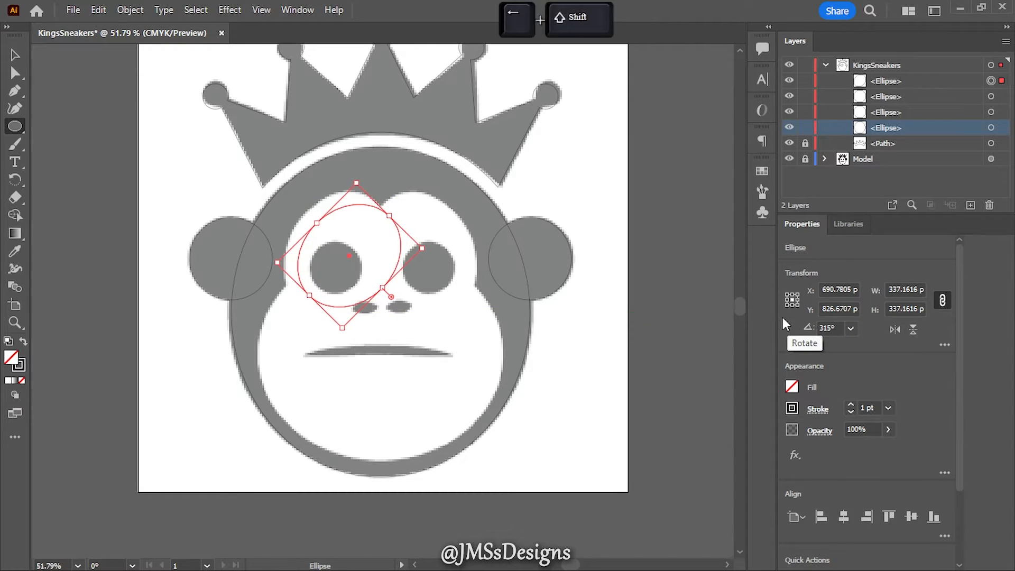
key("shift+Up")
key("shift+Up")
key("shift+Up")
key("shift+Up")
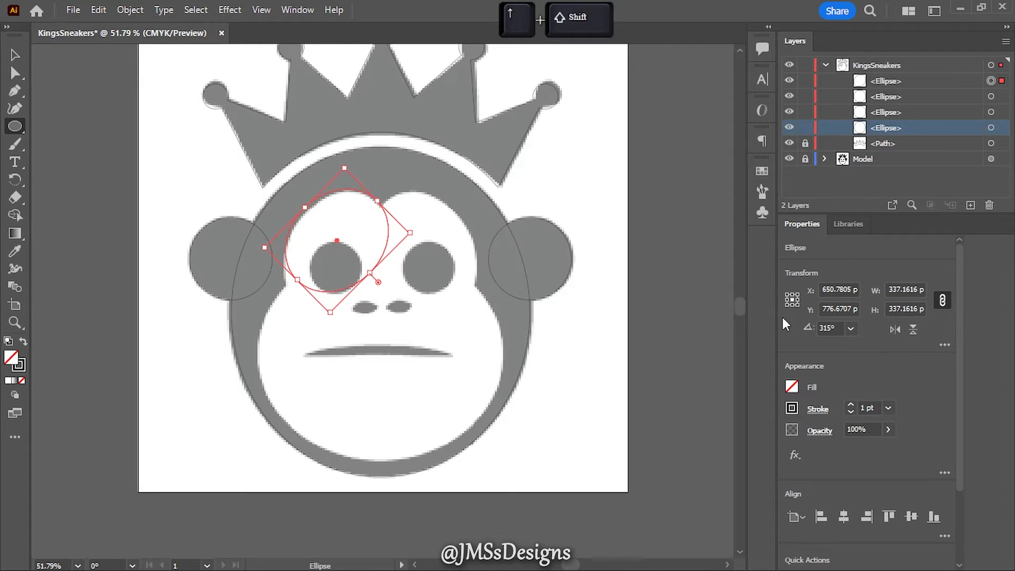
key("Up")
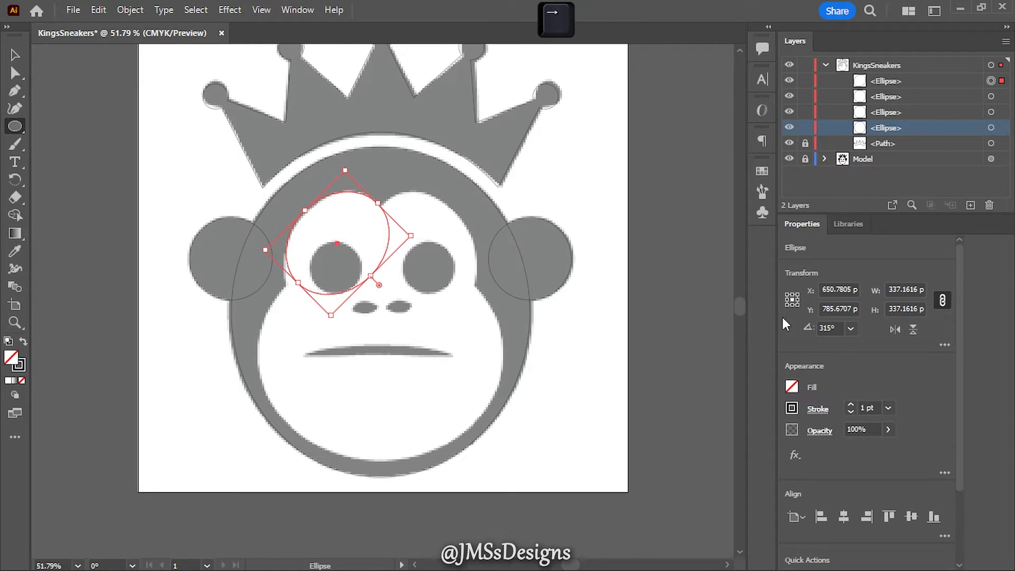
key("Right")
key("Right")
key("Up")
key("Up")
key("Up")
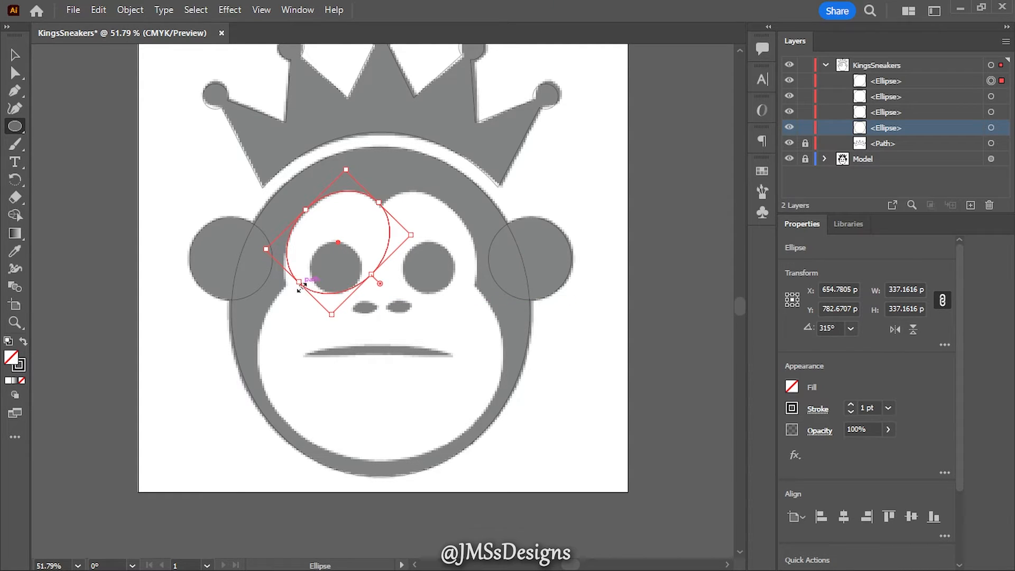
left_click_drag(299, 282, 297, 296)
key("ctrl+z")
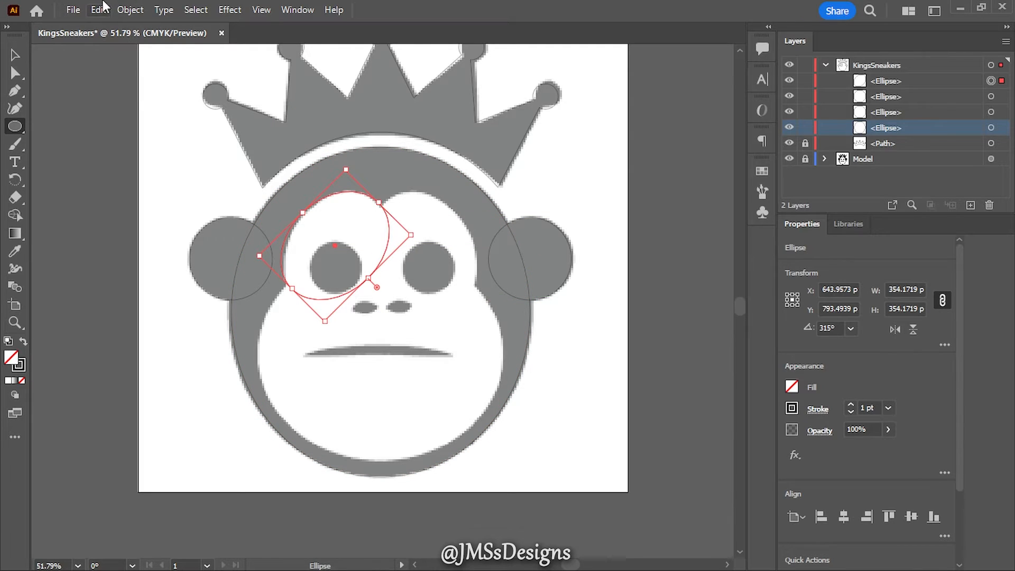
- Reflect a copy of the brow ellipse horizontally and move it 300 px right onto the face's right brow lobe
left_click(130, 9)
mouse_move(275, 23)
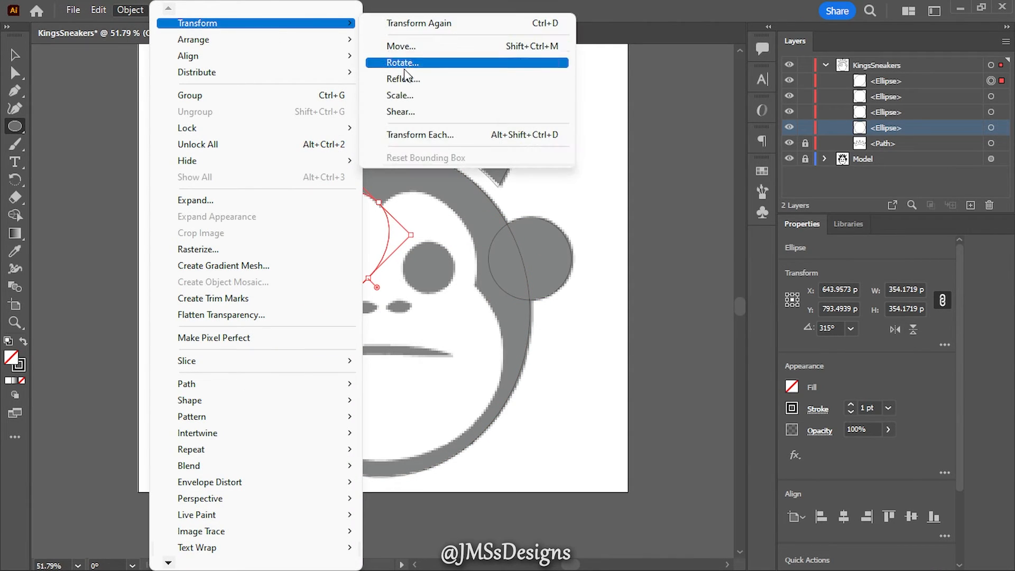
left_click(408, 79)
left_click(504, 404)
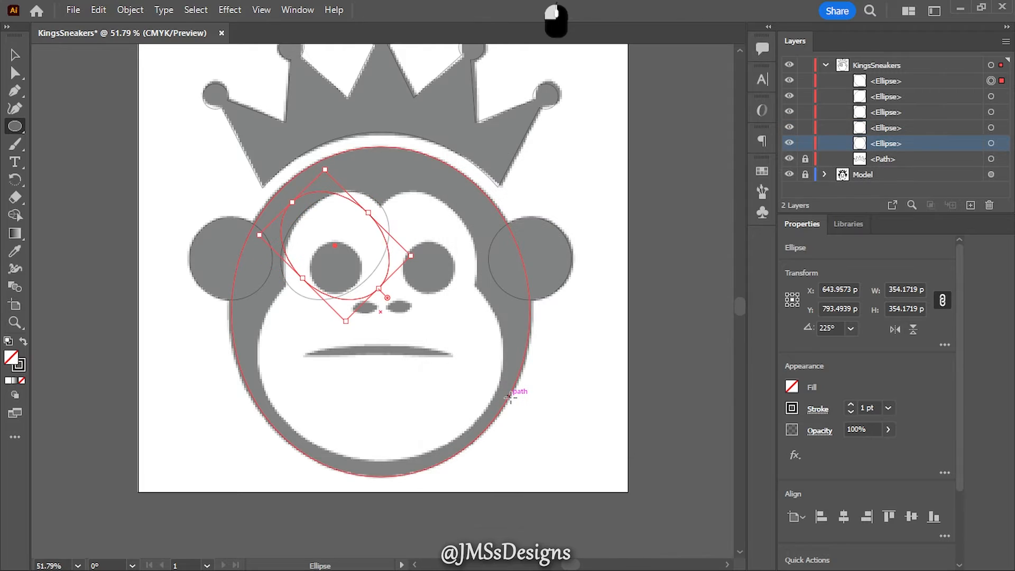
key("shift+Right")
key("shift+Right")
key("shift+Right")
key("shift+Right")
key("shift+Right")
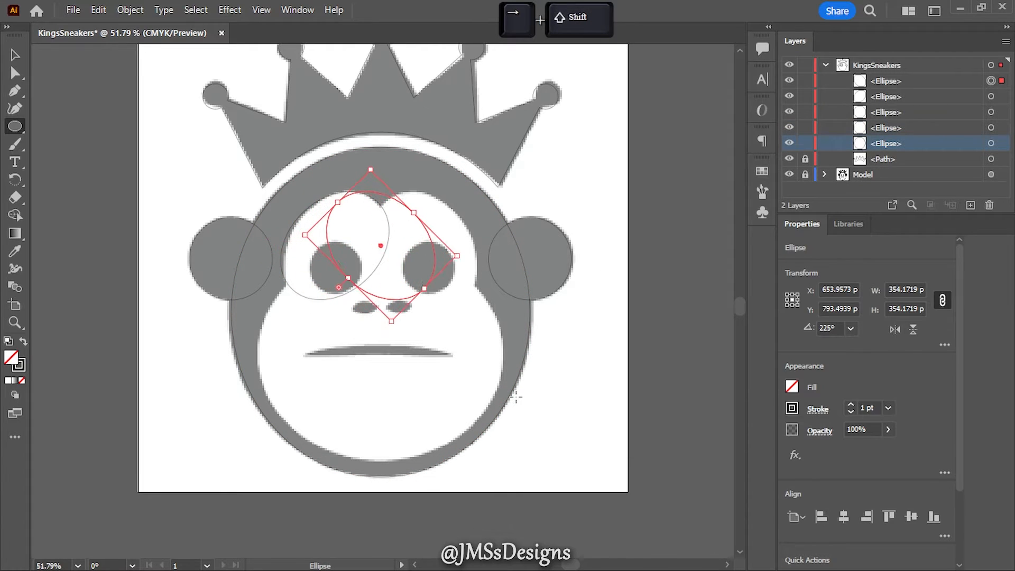
key("shift+Right")
key("shift+Right")
key("shift+Right")
key("shift+Right")
key("shift+Right")
key("shift+Right")
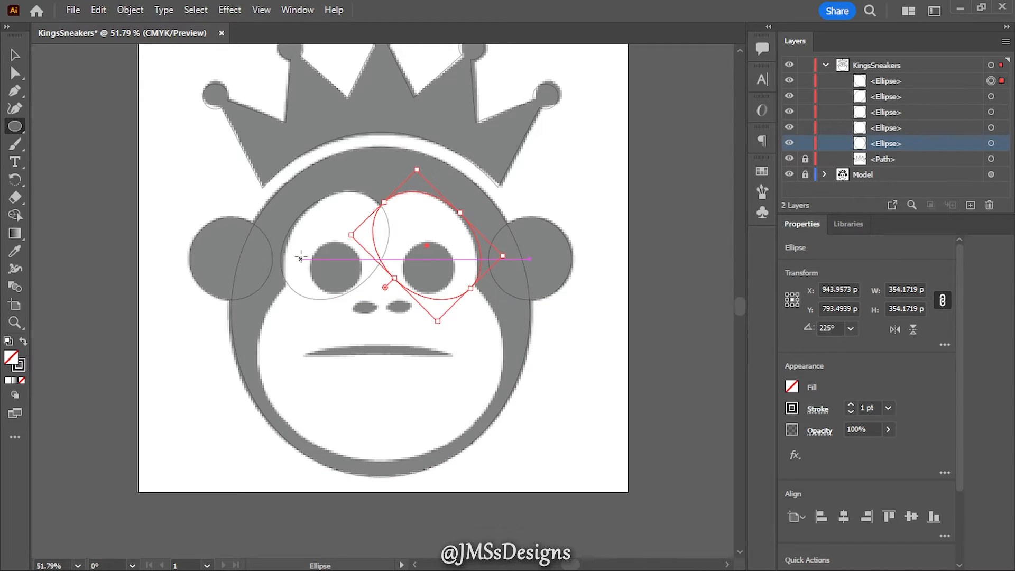
- Draw an ellipse about 813 by 701 px over the monkey's muzzle and nudge it slightly left and up
left_click_drag(300, 258, 507, 462)
key("space")
key("space")
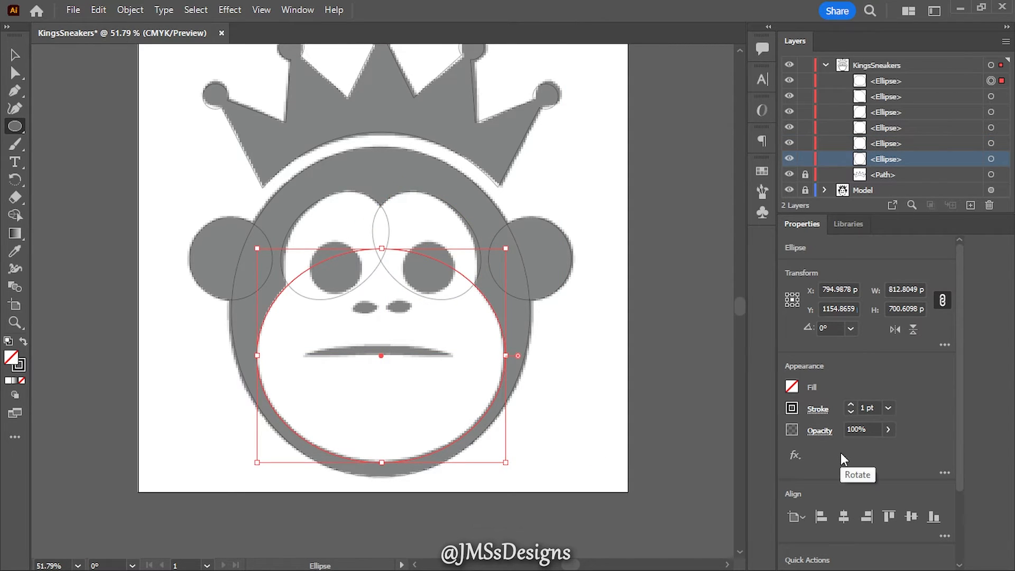
key("Left")
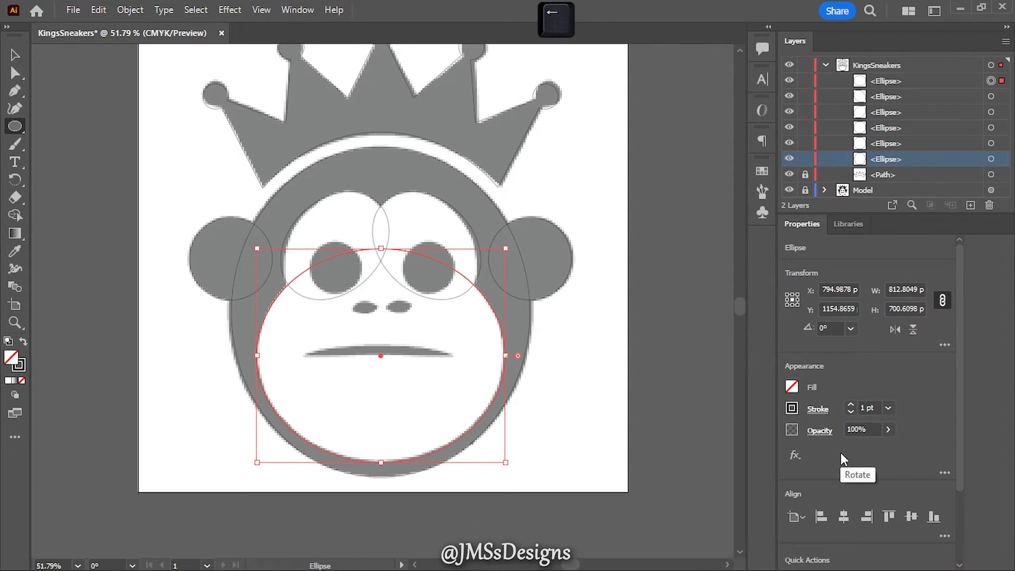
key("Up")
key("Up")
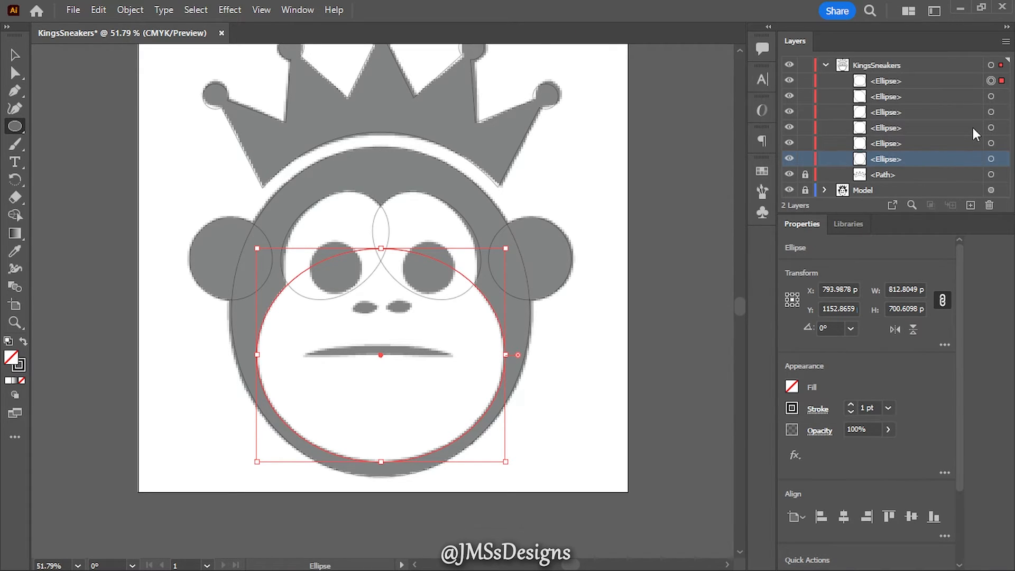
- Select the muzzle ellipse and both brow ellipses and unite them into one face shape
left_click(991, 113, "shift")
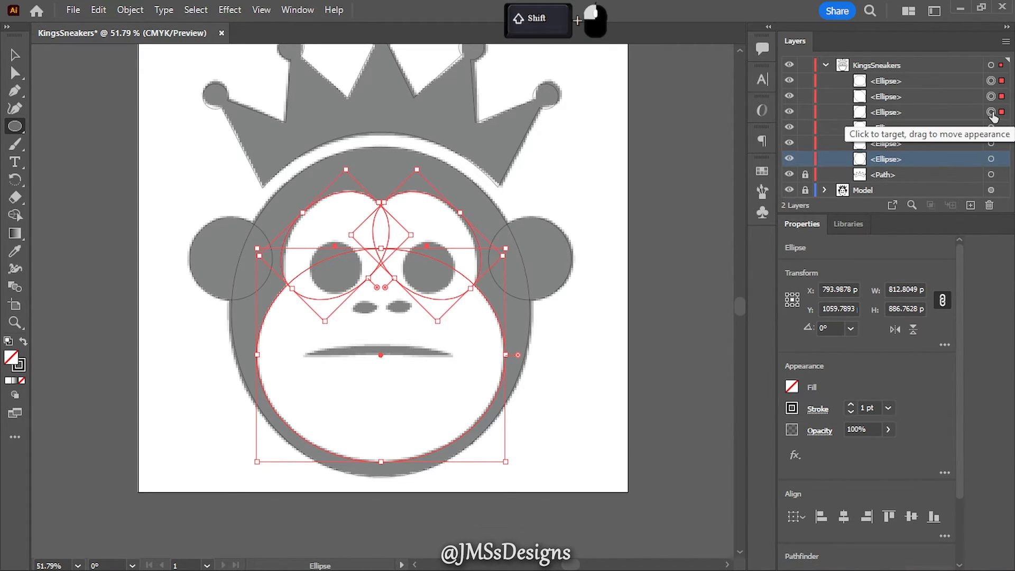
scroll(940, 447, "down", 3)
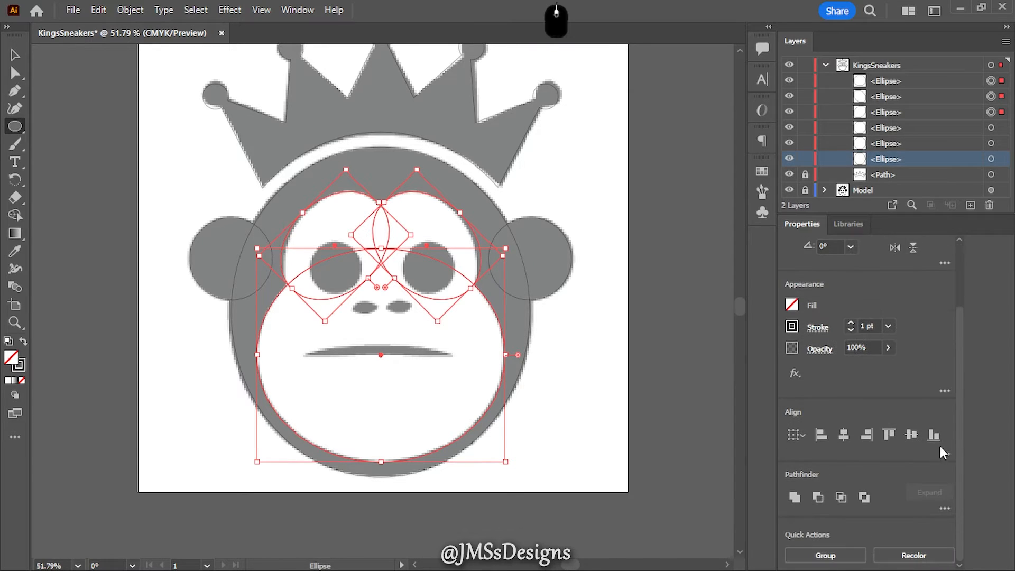
left_click(786, 498)
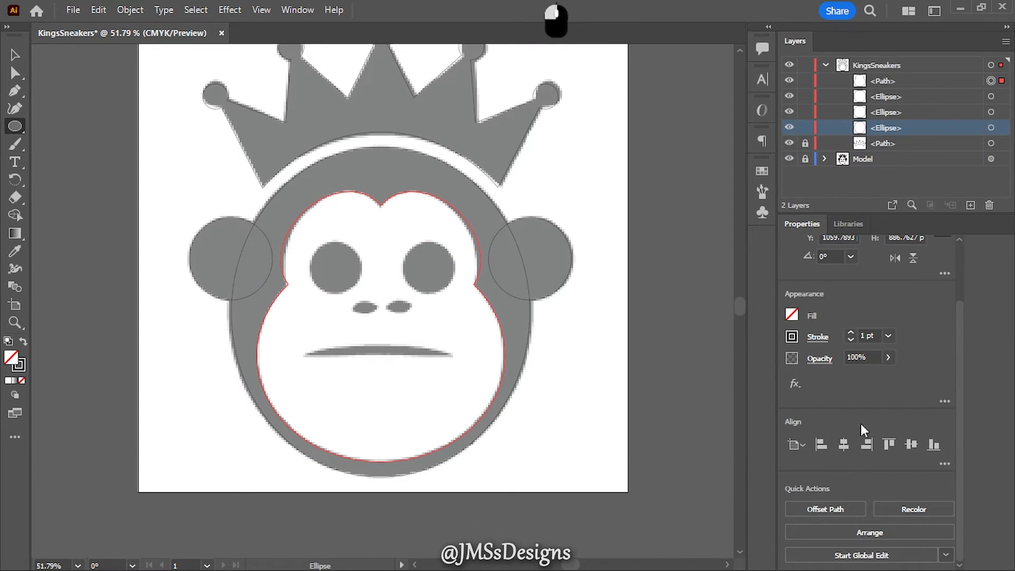
- Unite the head ellipse with both ear circles and cut the face shape out of it with Minus Front
left_click(990, 97)
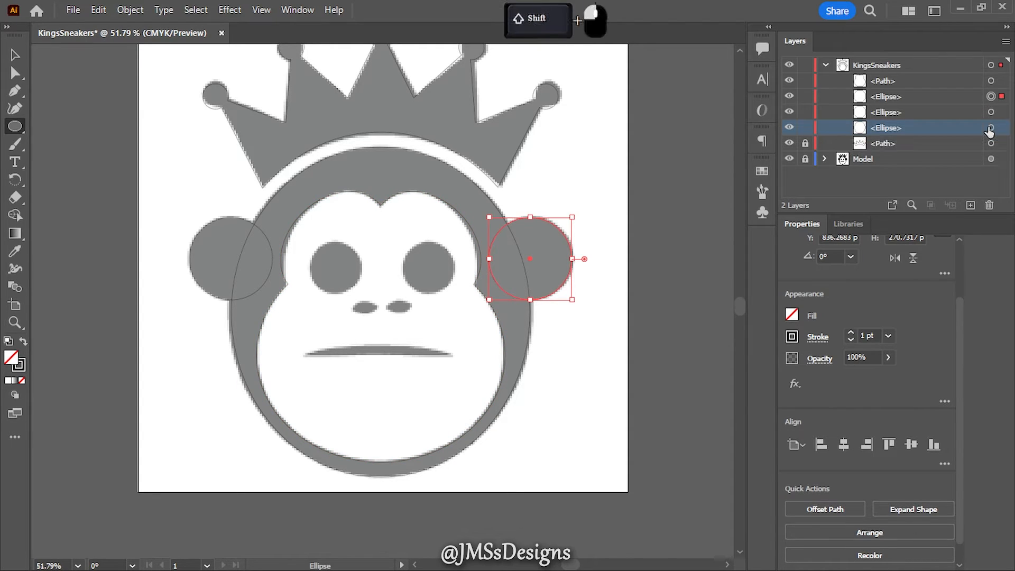
left_click(990, 128, "shift")
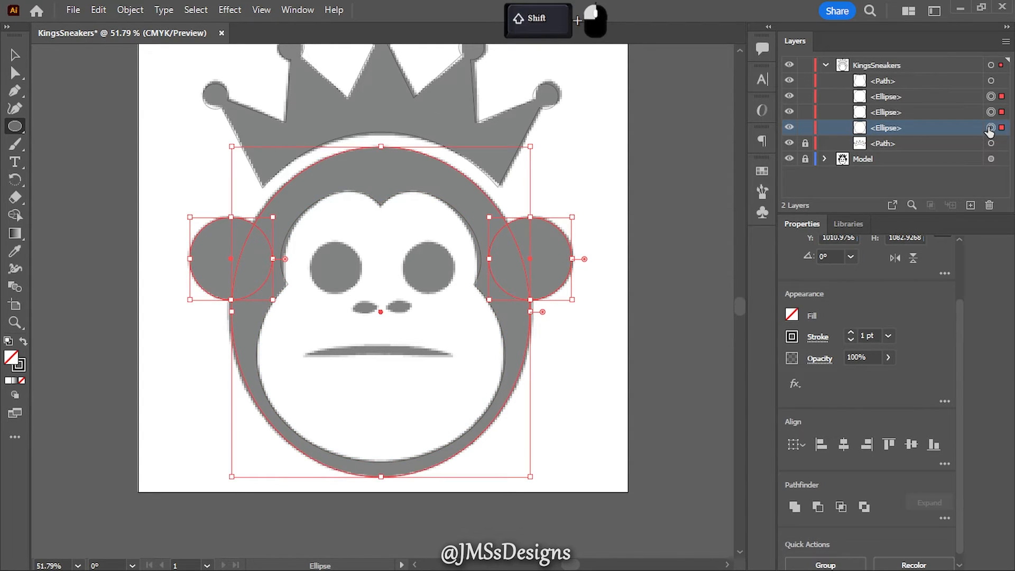
left_click(795, 507)
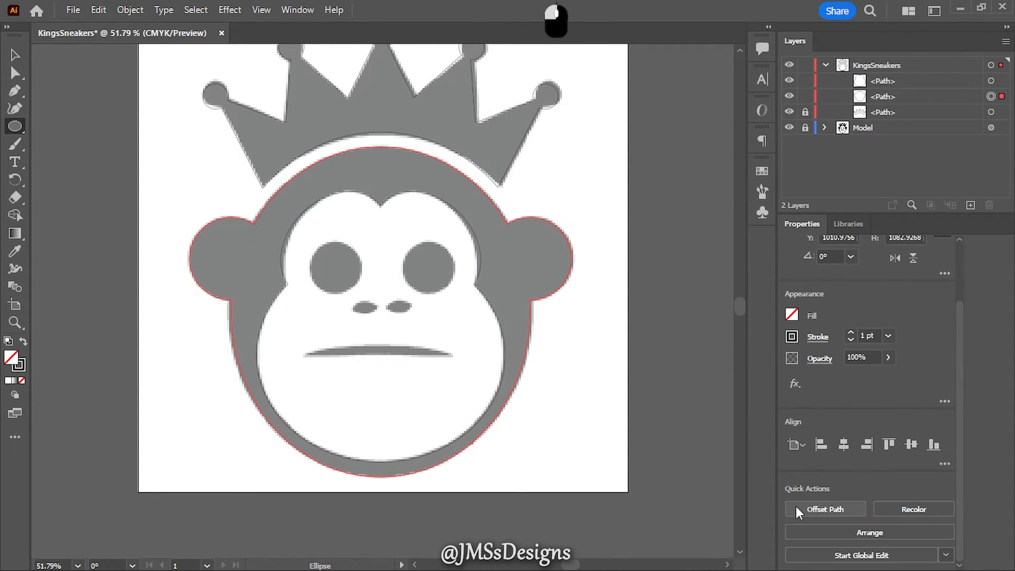
left_click(990, 80, "shift")
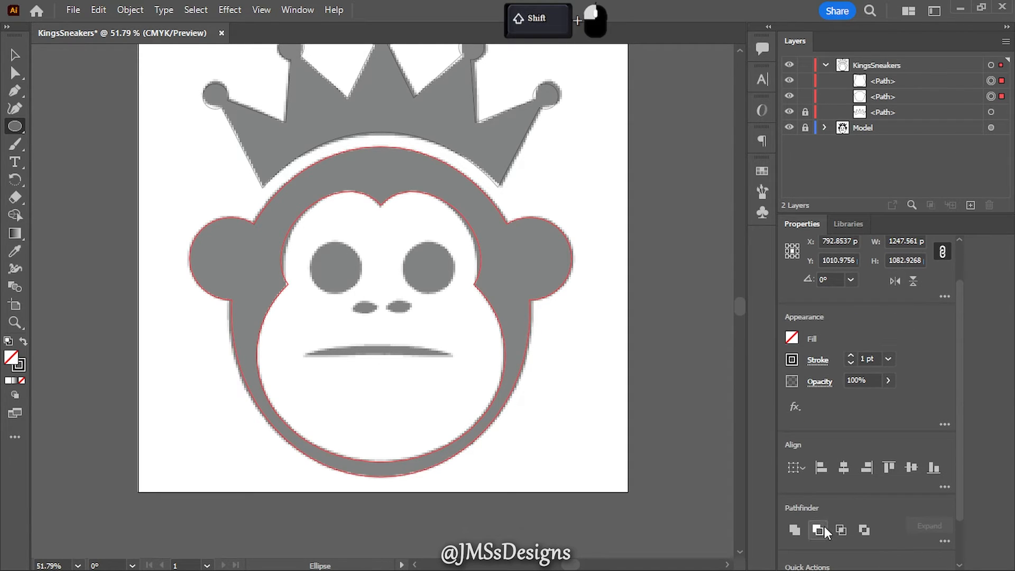
left_click(822, 527)
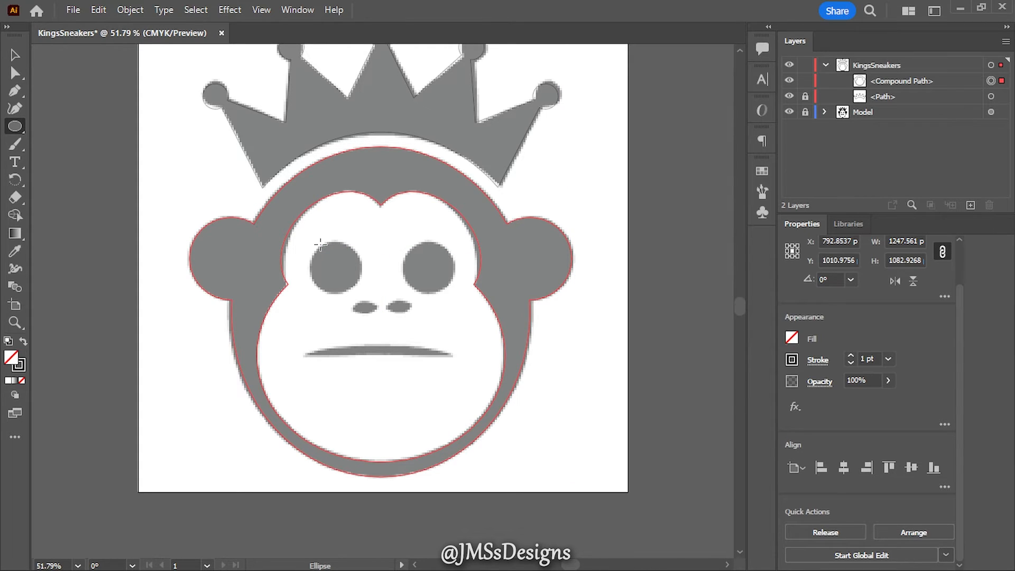
- Draw a circle about 163 px wide over the left eye and a 73 by 27 px nostril ellipse, duplicating each onto the right side
mouse_move(313, 238)
left_mouse_down()
mouse_move(373, 291)
mouse_move(356, 291)
mouse_move(348, 271)
mouse_move(424, 271)
left_mouse_up()
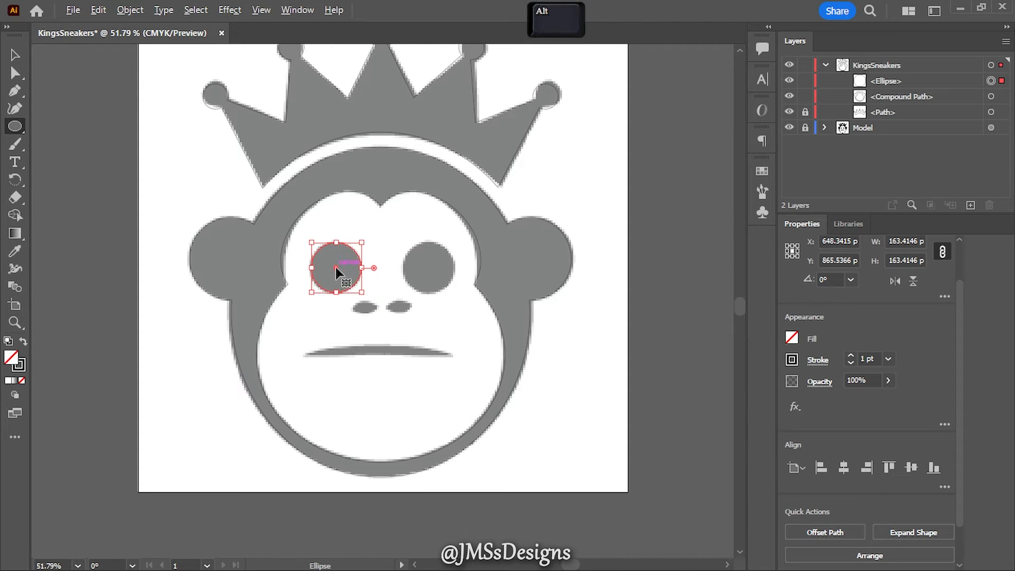
left_click_drag(340, 274, 428, 267)
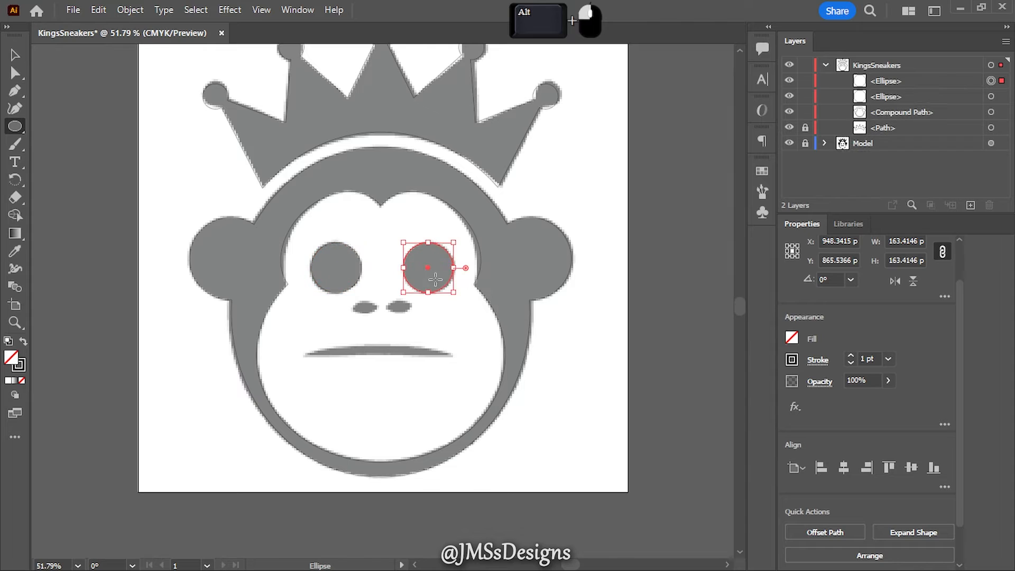
left_click_drag(354, 304, 403, 316)
- Trace the mouth with a curved Pen path about 471 px wide and give its stroke the width profile tapered at both ends
left_click(15, 91)
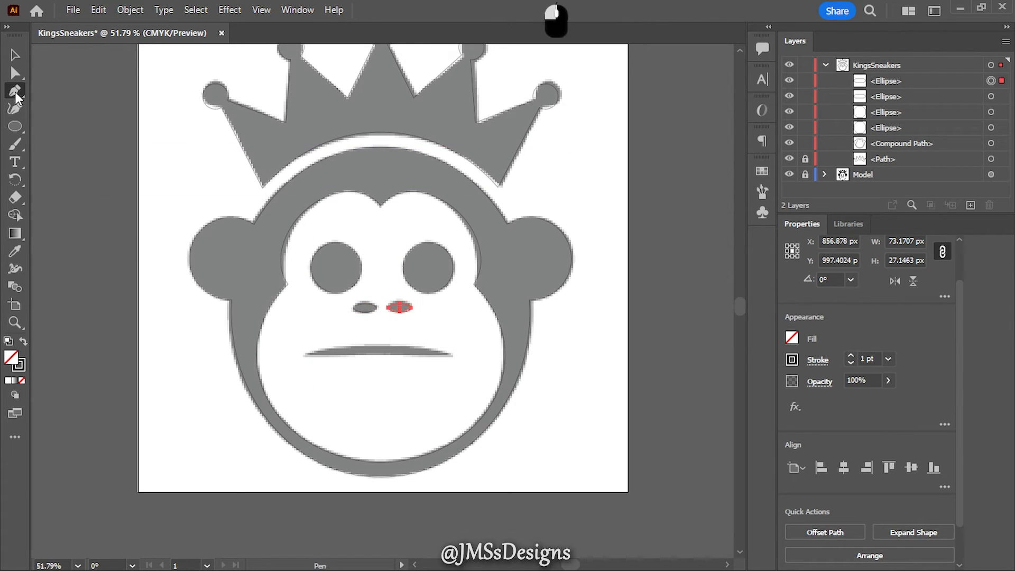
left_click(306, 354)
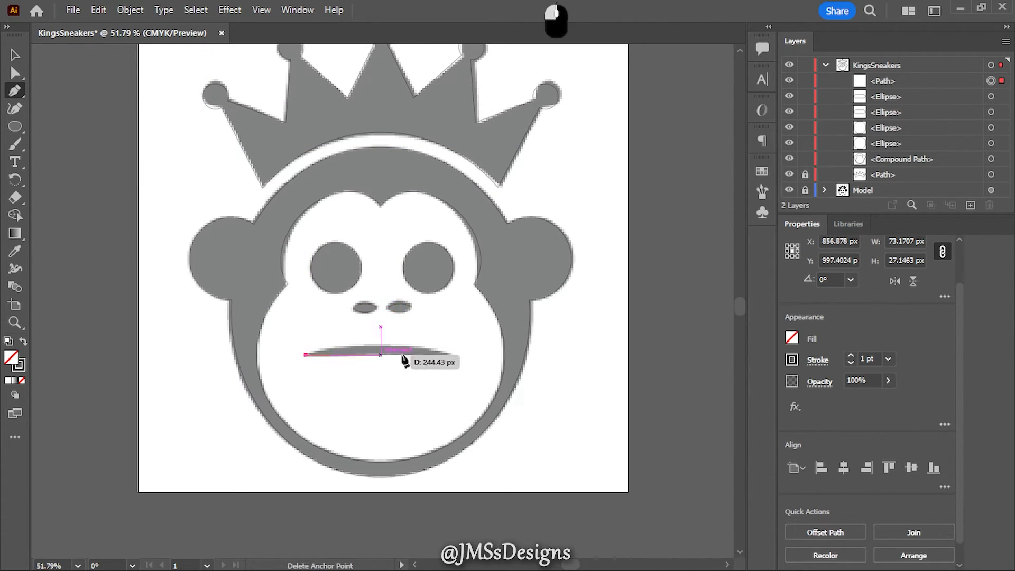
left_click_drag(451, 355, 494, 366)
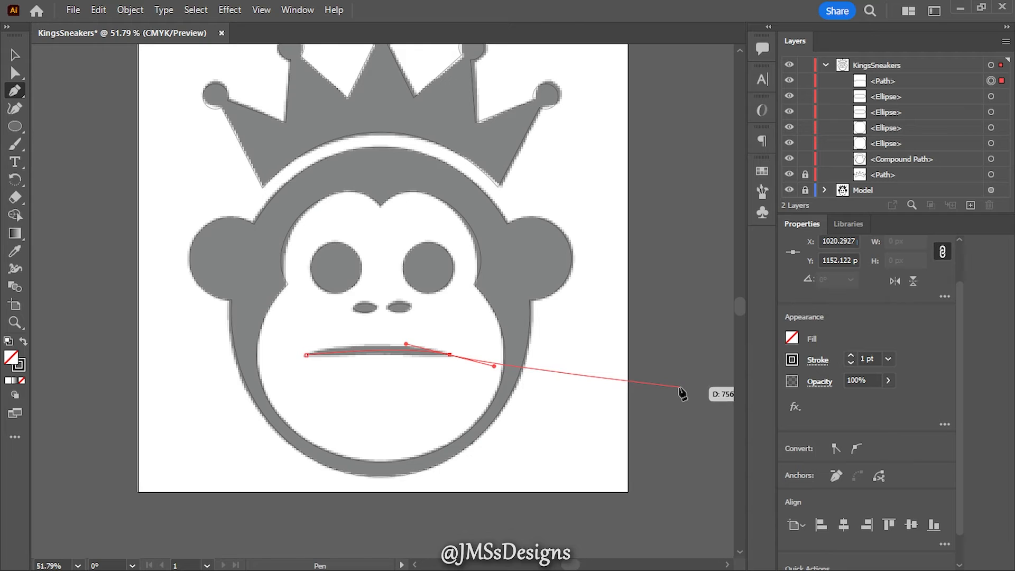
left_click(817, 361)
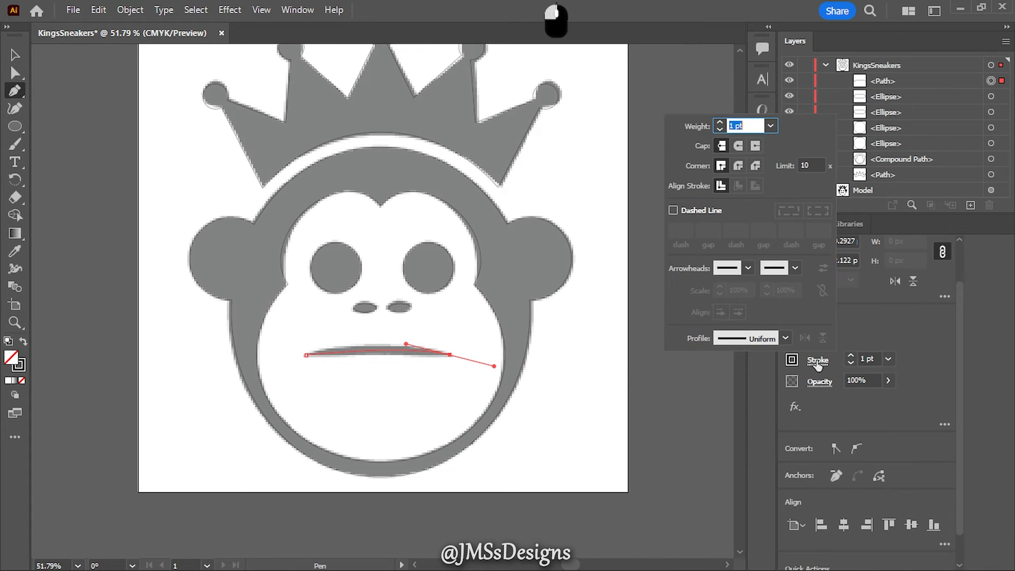
left_click(784, 338)
left_click(770, 379)
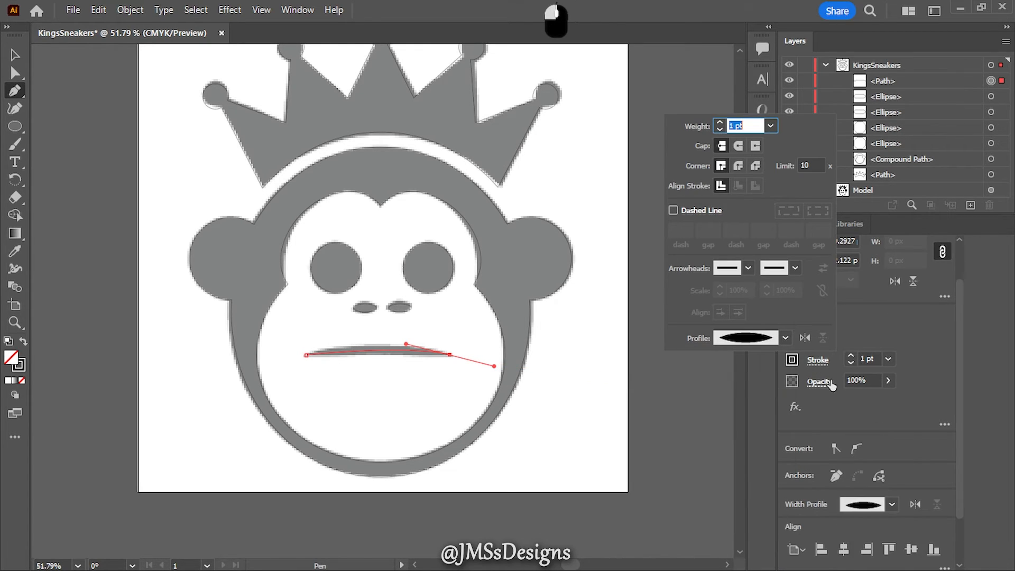
- Set the mouth path's stroke weight to 25 pt and expand its appearance into a filled shape
left_click(852, 356)
left_click(851, 356)
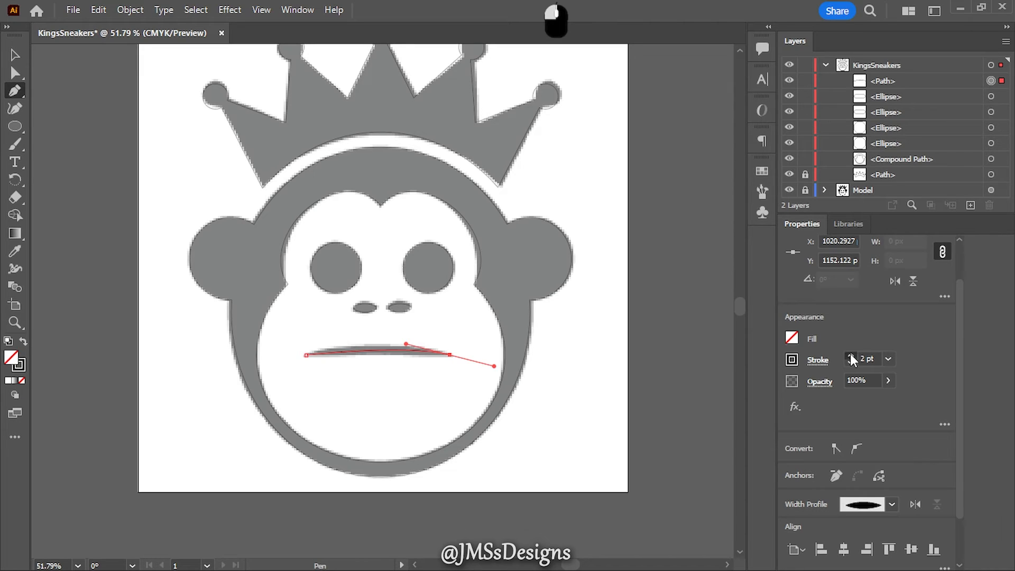
left_click(851, 356)
left_click(851, 356)
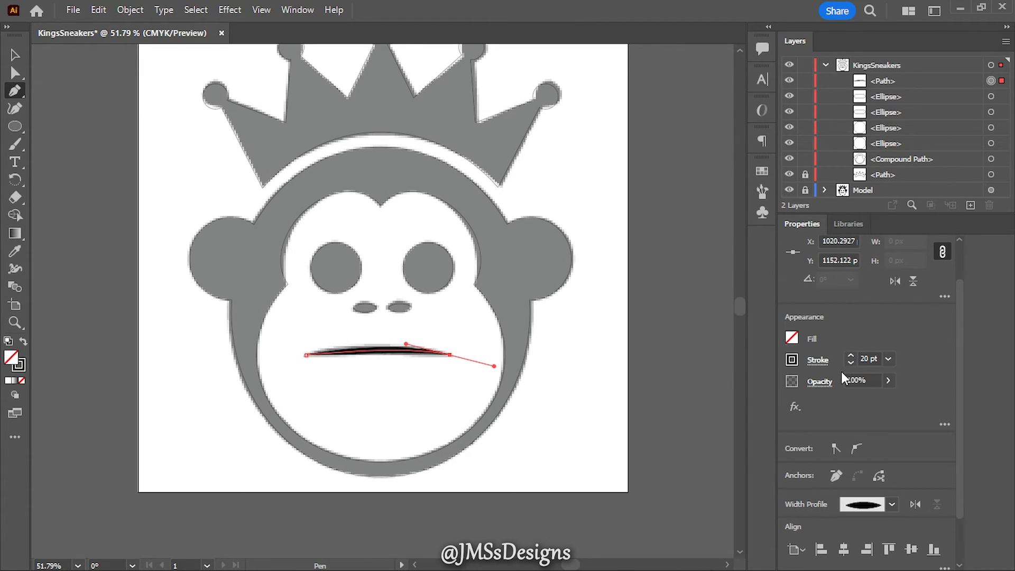
left_click(850, 356)
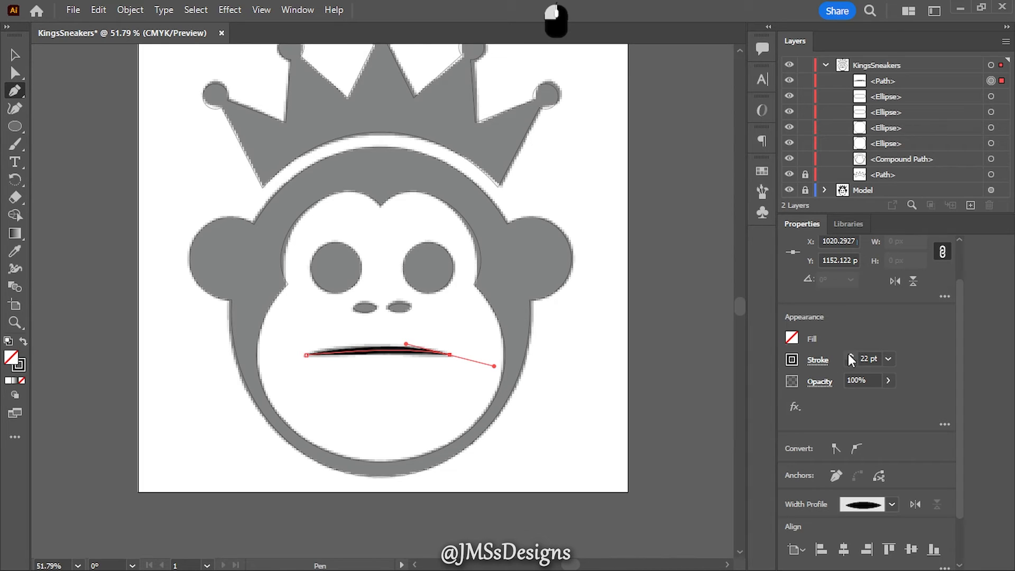
left_click(850, 356)
left_click(851, 355)
left_click(851, 356)
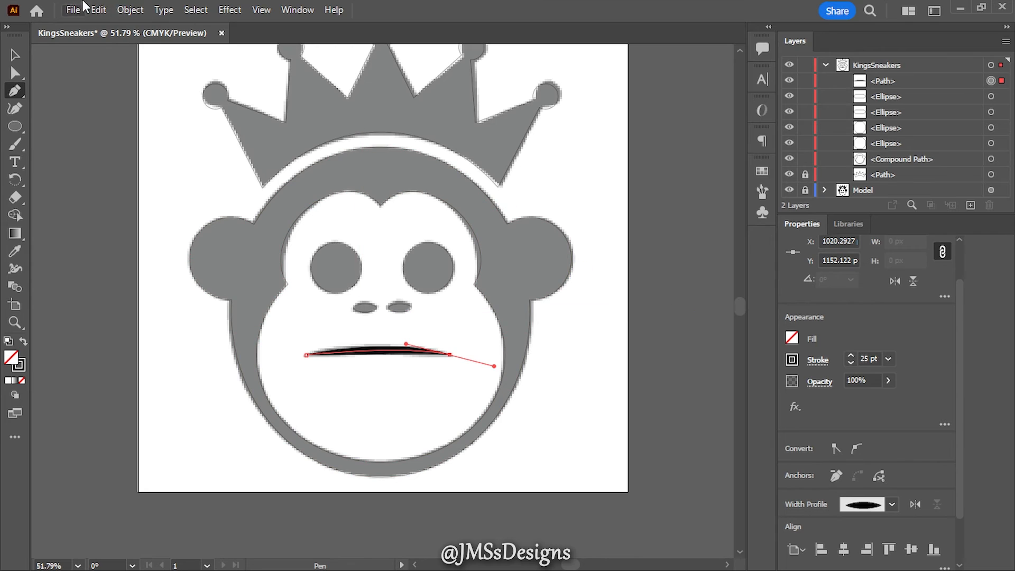
left_click(130, 10)
left_click(215, 215)
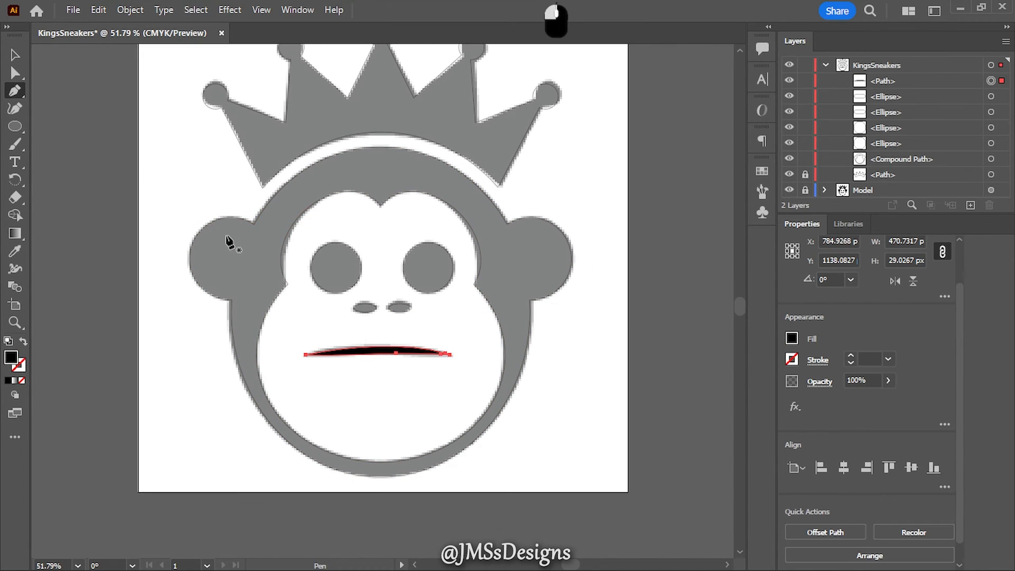
- Unlock the crown path and restack the KingsSneakers layer from top to bottom as crown, eyes, nostrils, mouth and head
left_click(805, 174)
left_click_drag(878, 175, 893, 137)
left_click(896, 94)
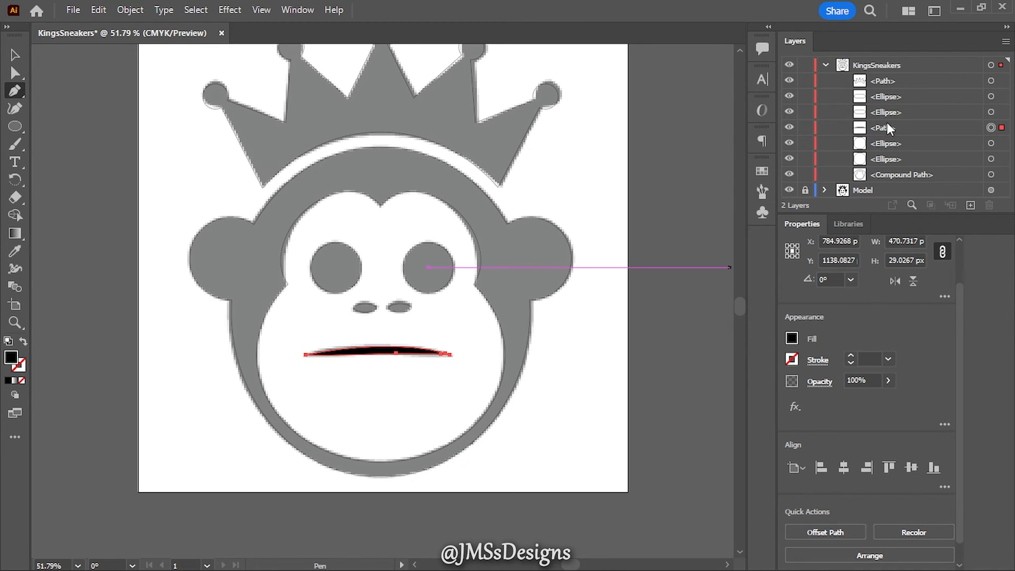
left_click_drag(884, 127, 909, 159)
left_click(924, 129)
left_click(909, 142)
left_click(907, 126)
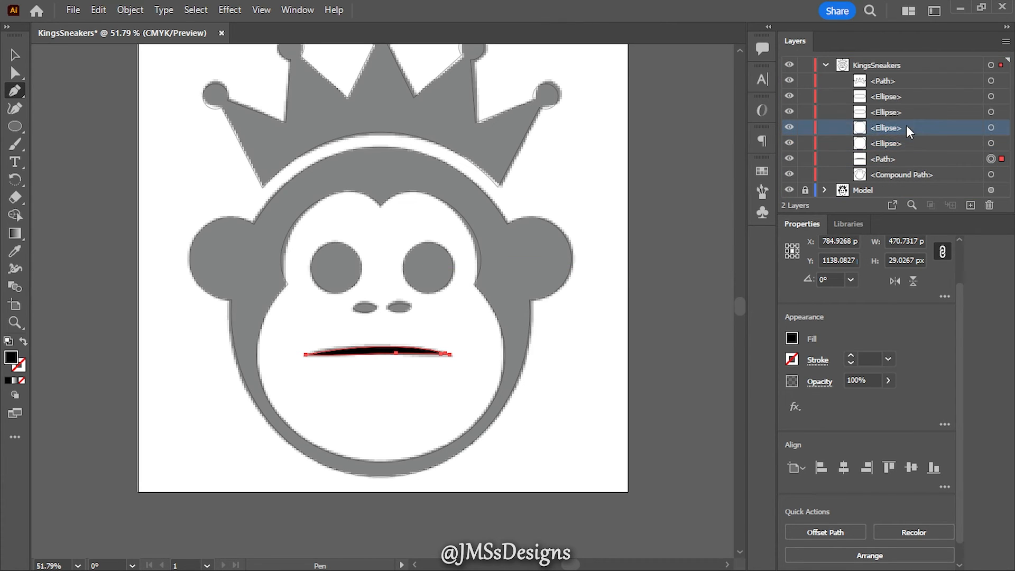
left_click(912, 139, "shift")
left_click_drag(916, 128, 906, 89)
- Remove the stroke from all artwork in the KingsSneakers layer and fill it with black
left_click(991, 64)
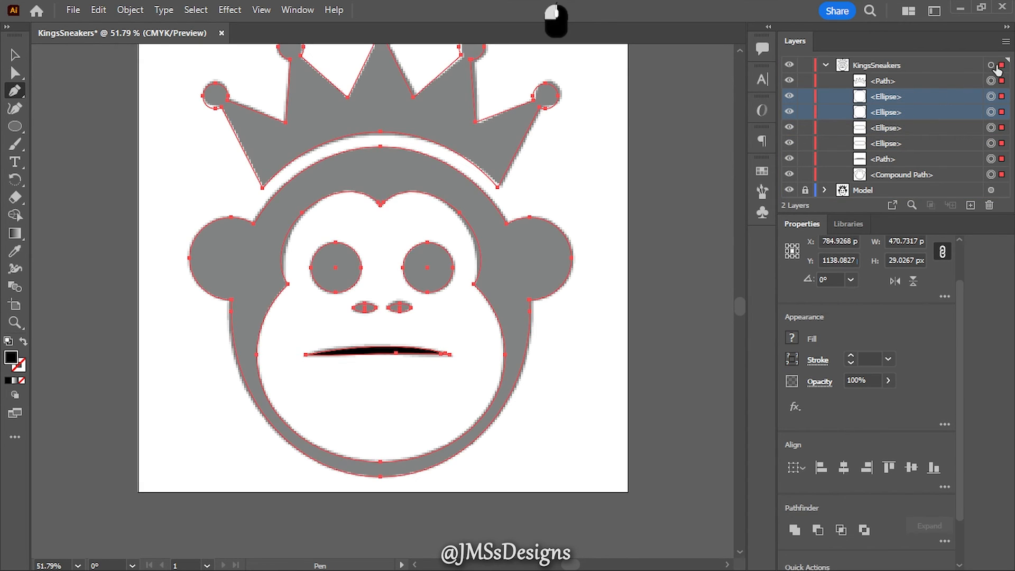
left_click(794, 358)
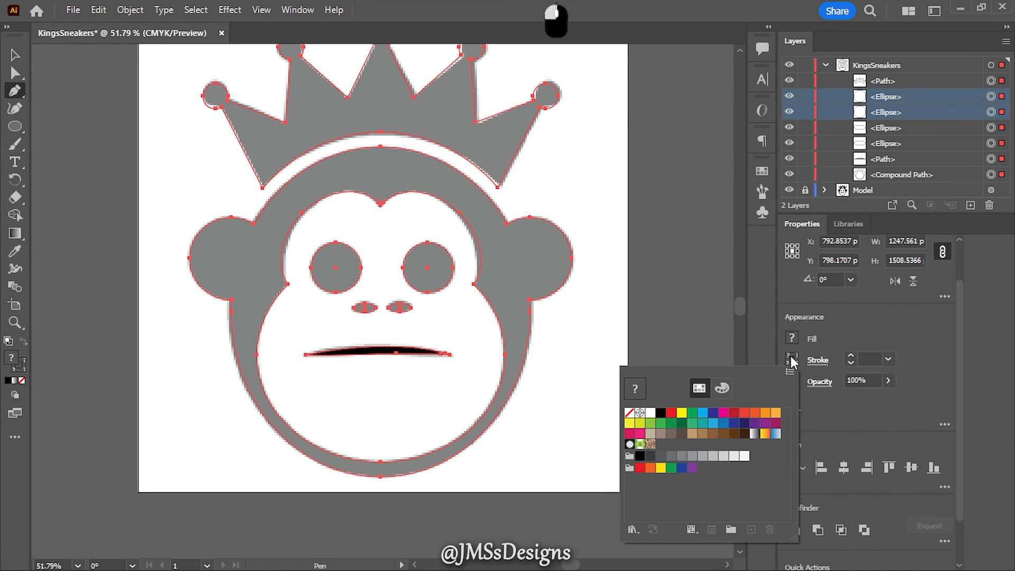
left_click(629, 412)
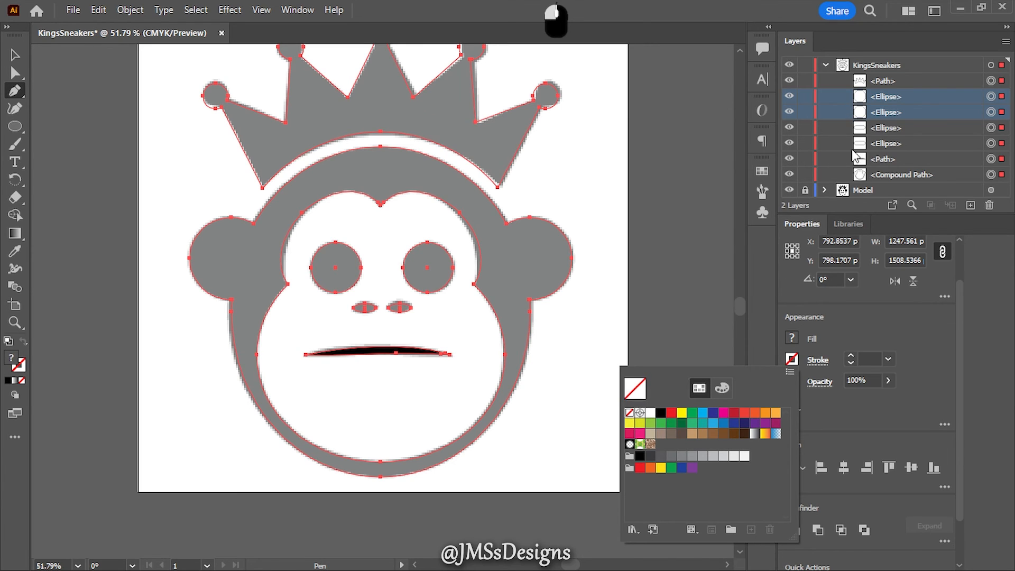
left_click(791, 341)
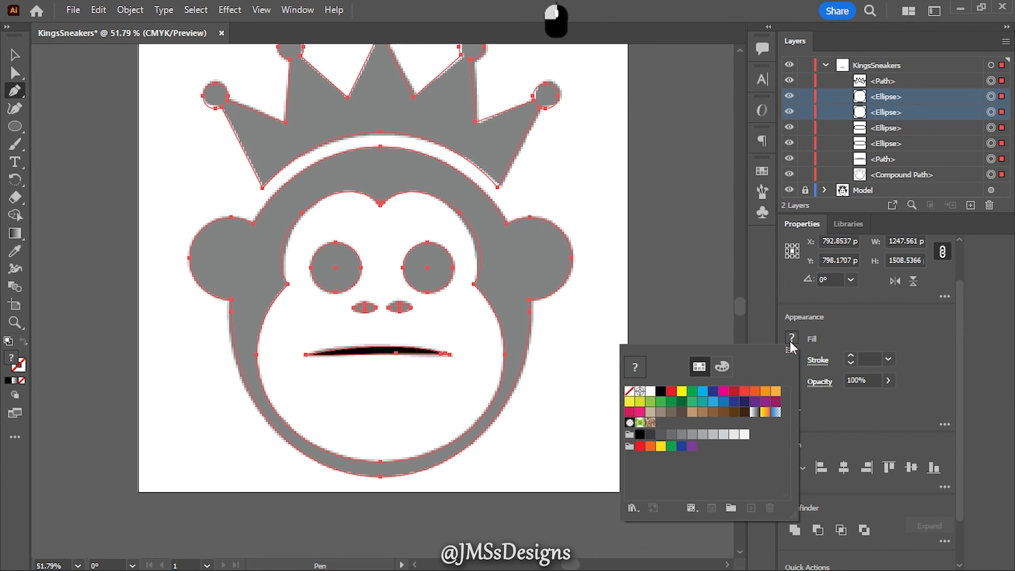
left_click(660, 391)
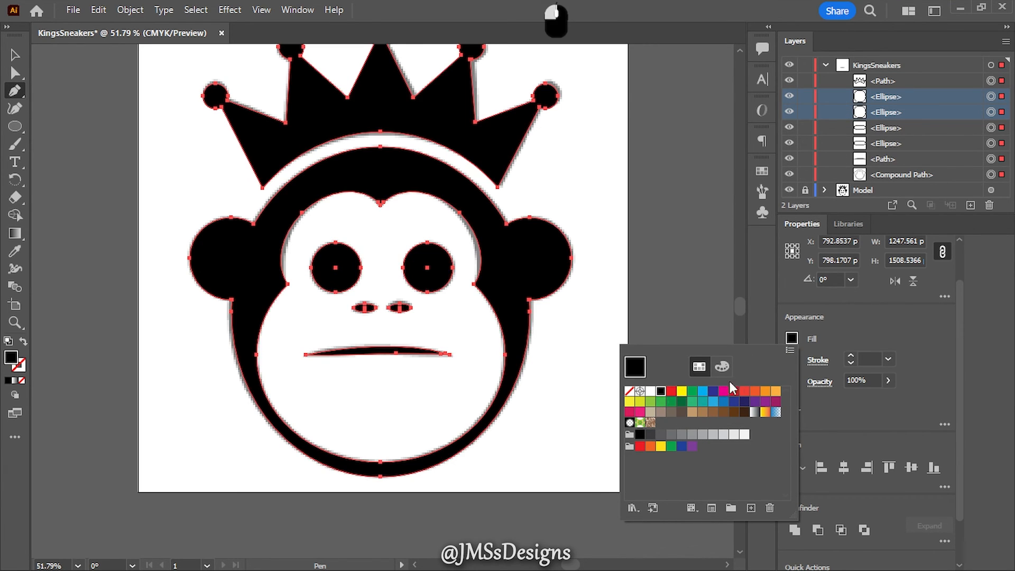
- Hide the Model template layer, and collapse the KingsSneakers layer with its artwork deselected
left_click(788, 189)
left_click(789, 190)
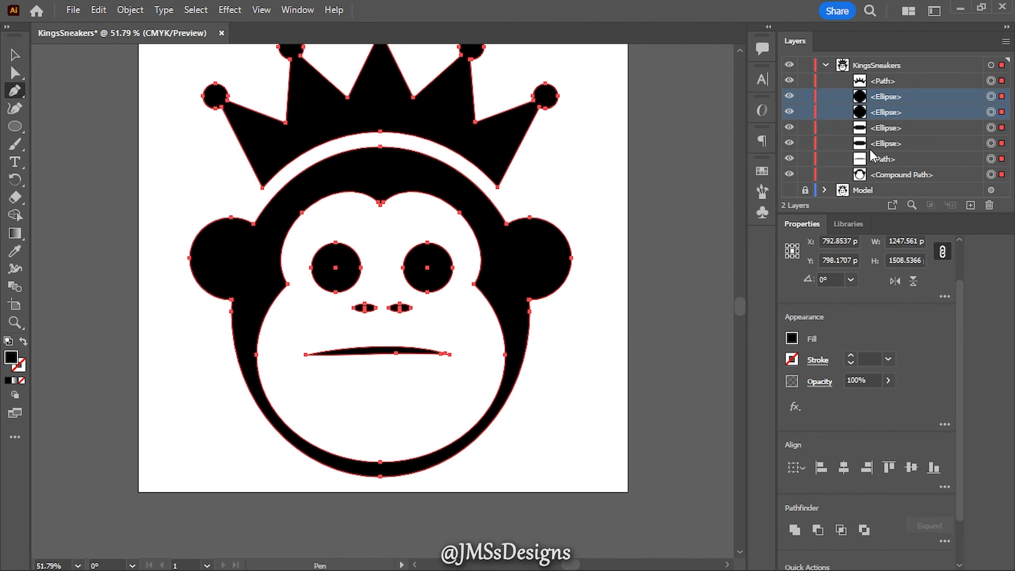
left_click(826, 65)
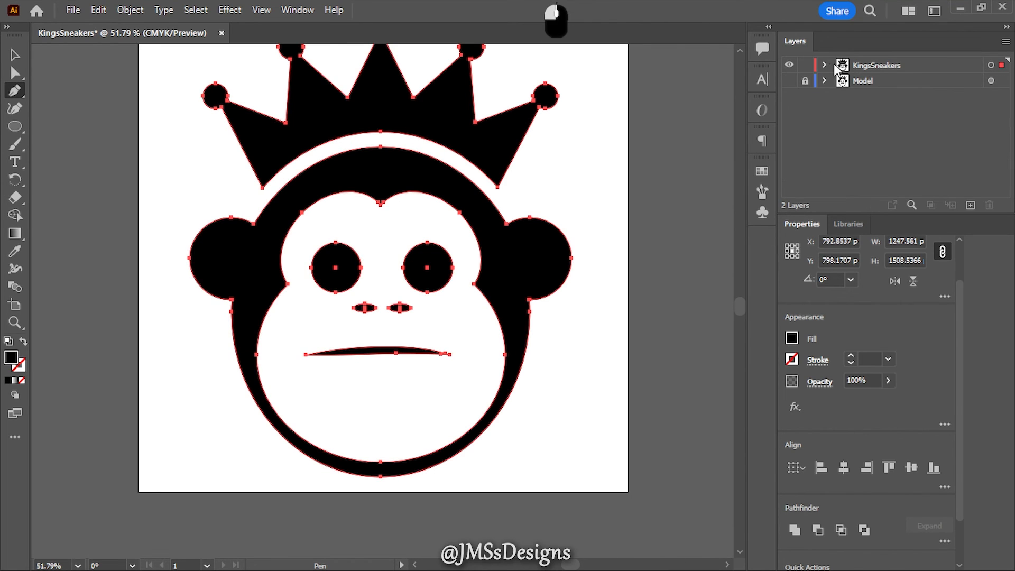
left_click(698, 141, "ctrl")
scroll(712, 274, "up", 2)
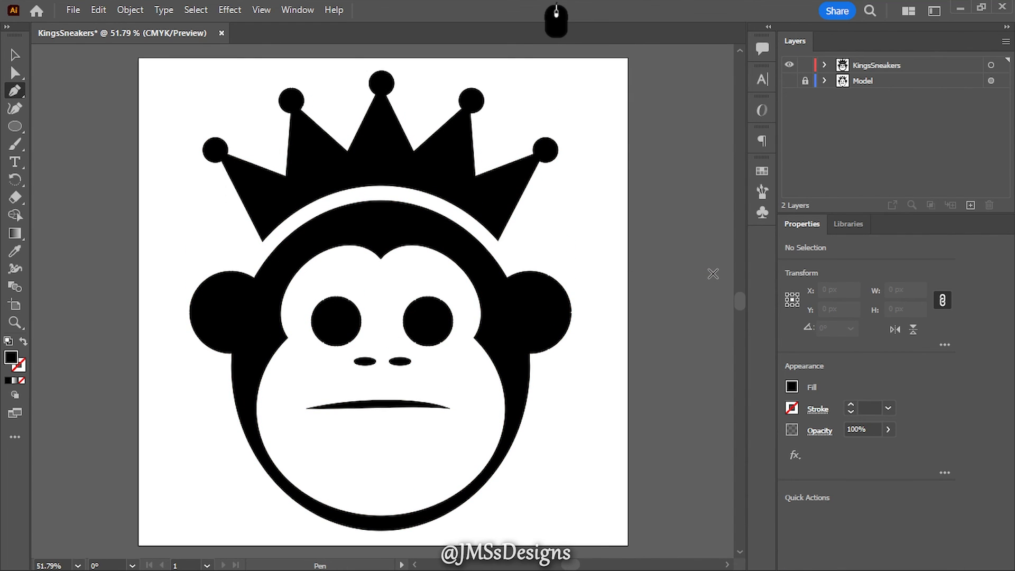